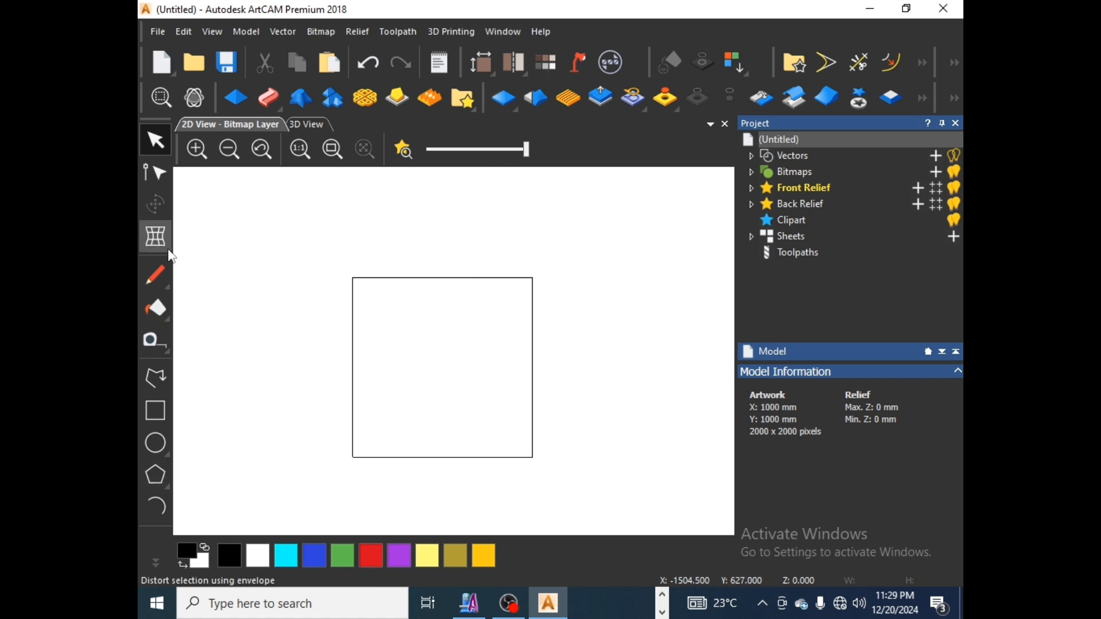
Step: Switch the workspace to the Classic layout and narrow the Project pane to enlarge the 2D view
click(505, 32)
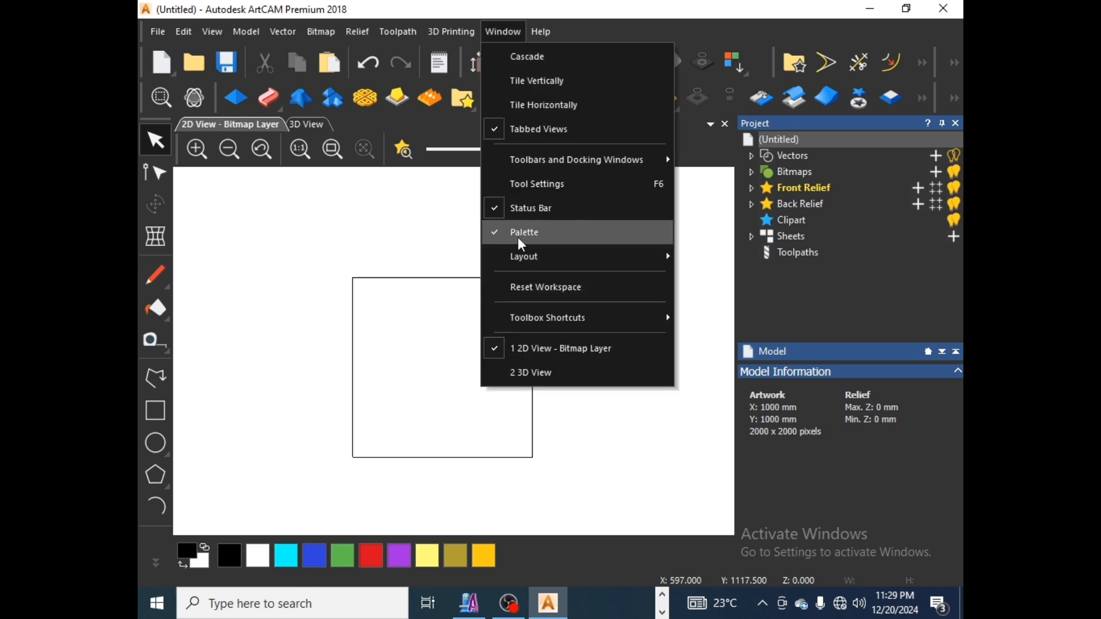
mouse_move(536, 258)
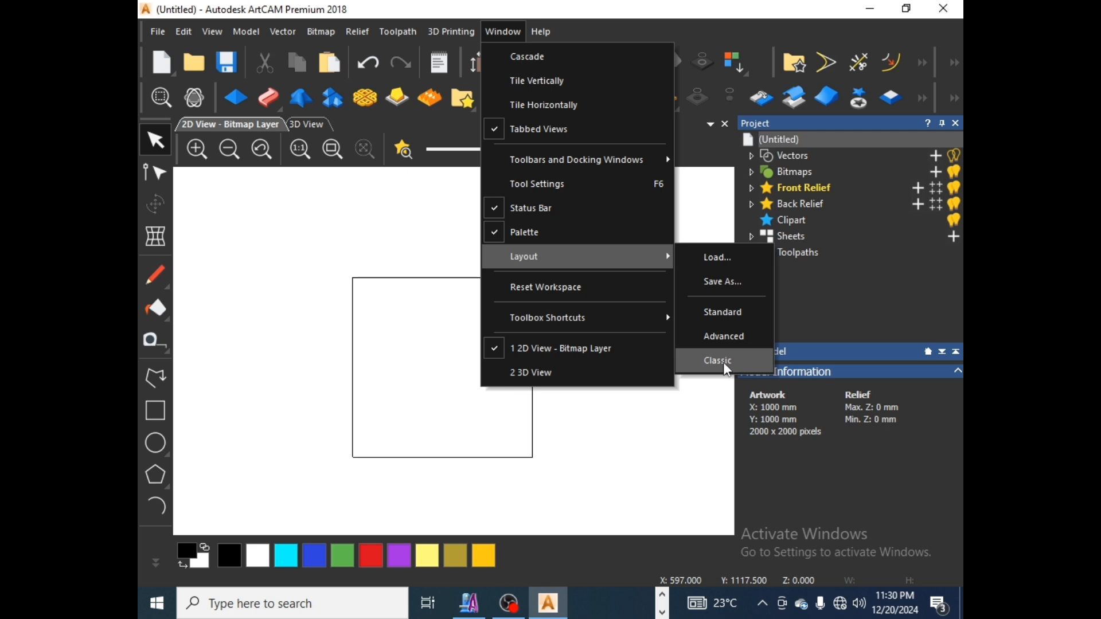
click(737, 368)
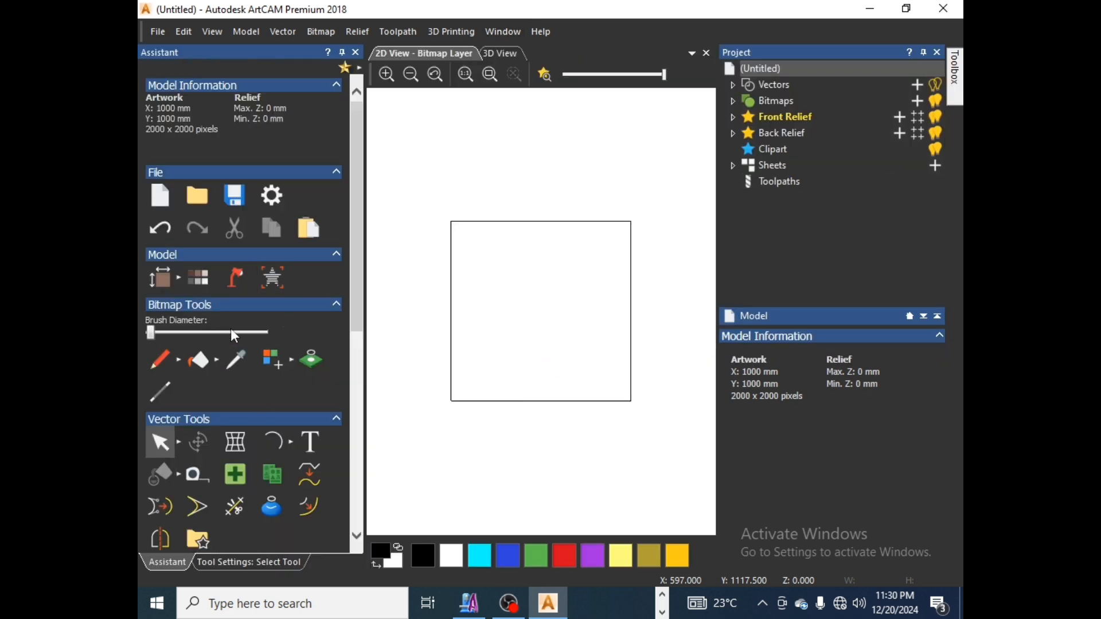
scroll(261, 441, down, 2)
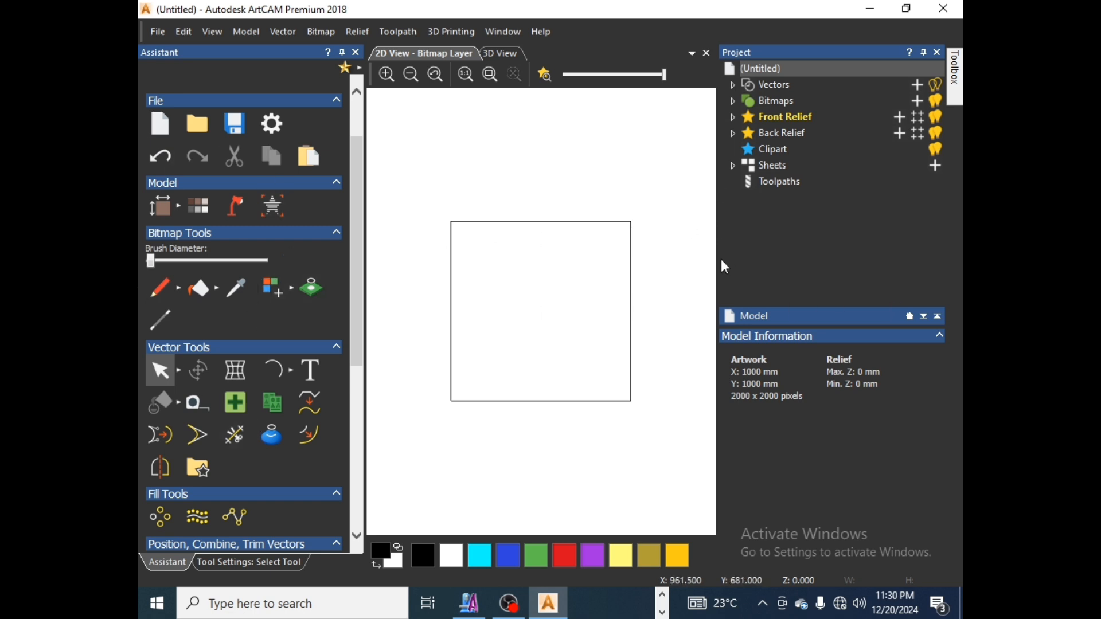
drag(717, 255, 880, 272)
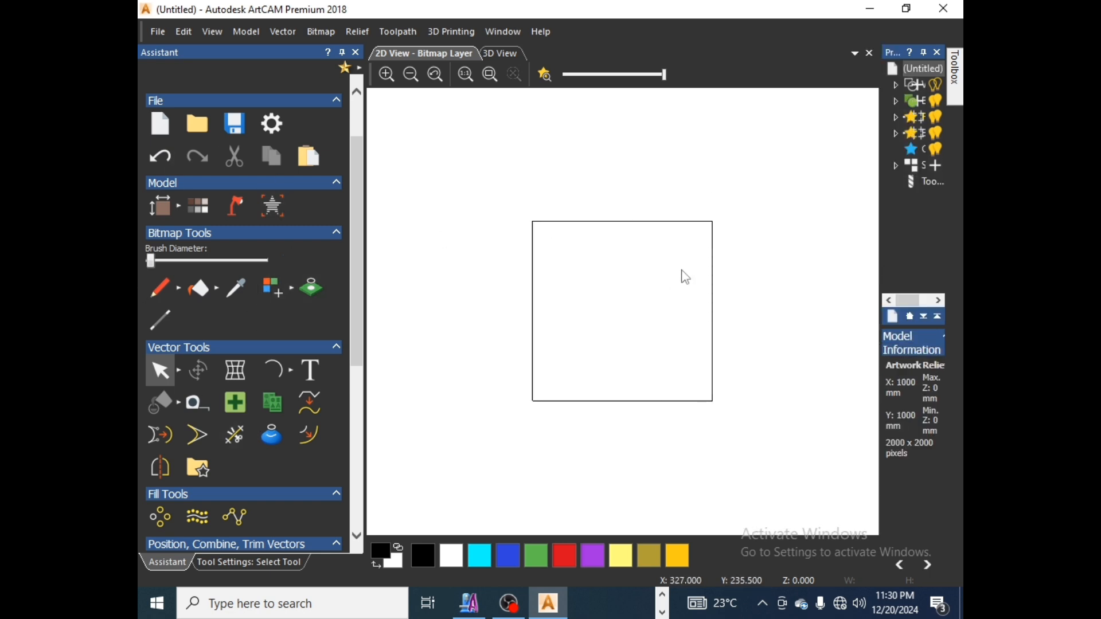
Step: Pin the vector shape tools open and draw a three-point arc about 720 mm wide and 521 mm high inside the square
click(294, 375)
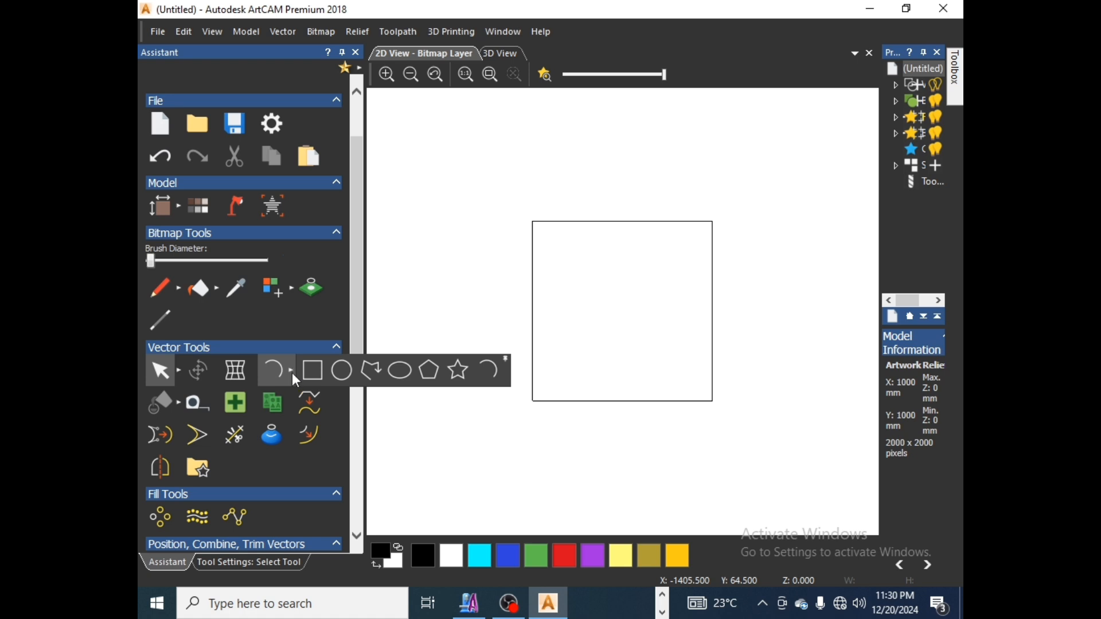
click(510, 365)
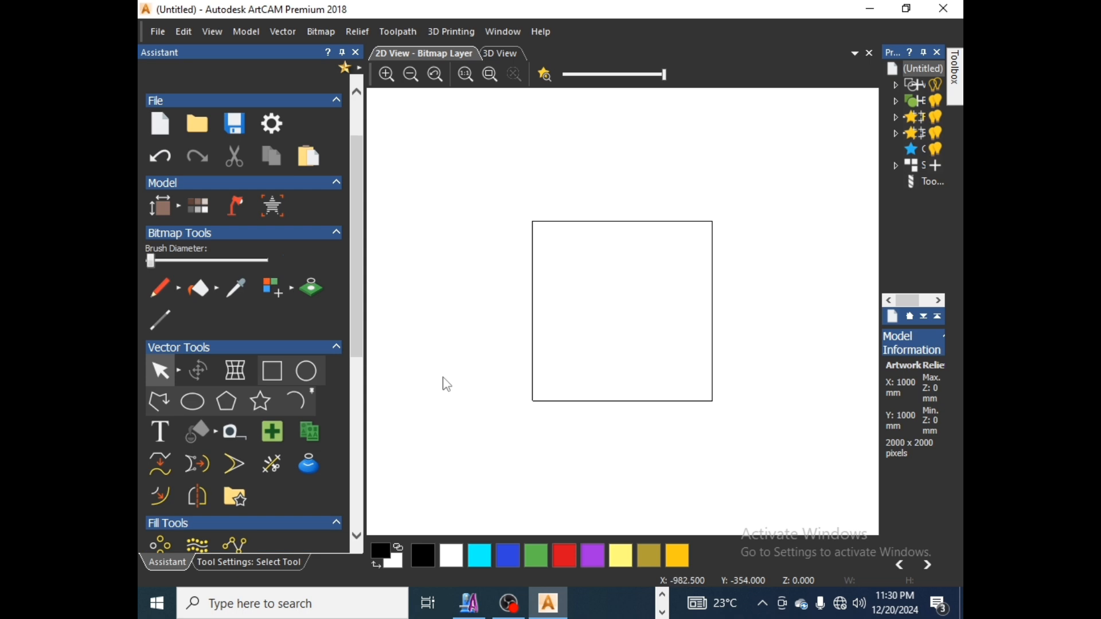
click(299, 401)
click(575, 261)
click(705, 353)
click(639, 339)
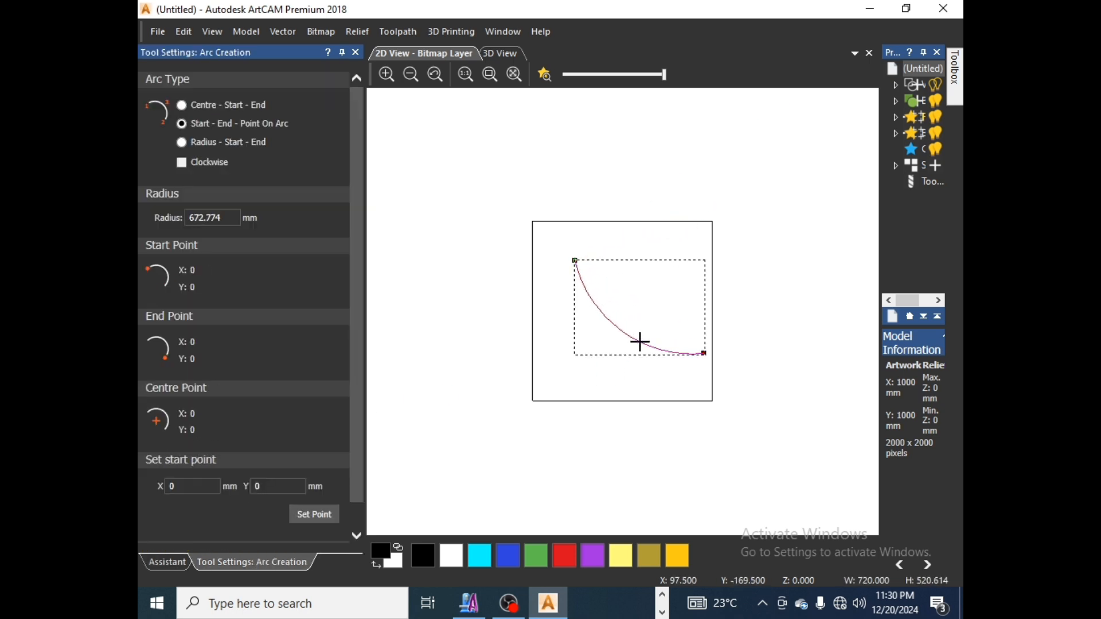
key(Escape)
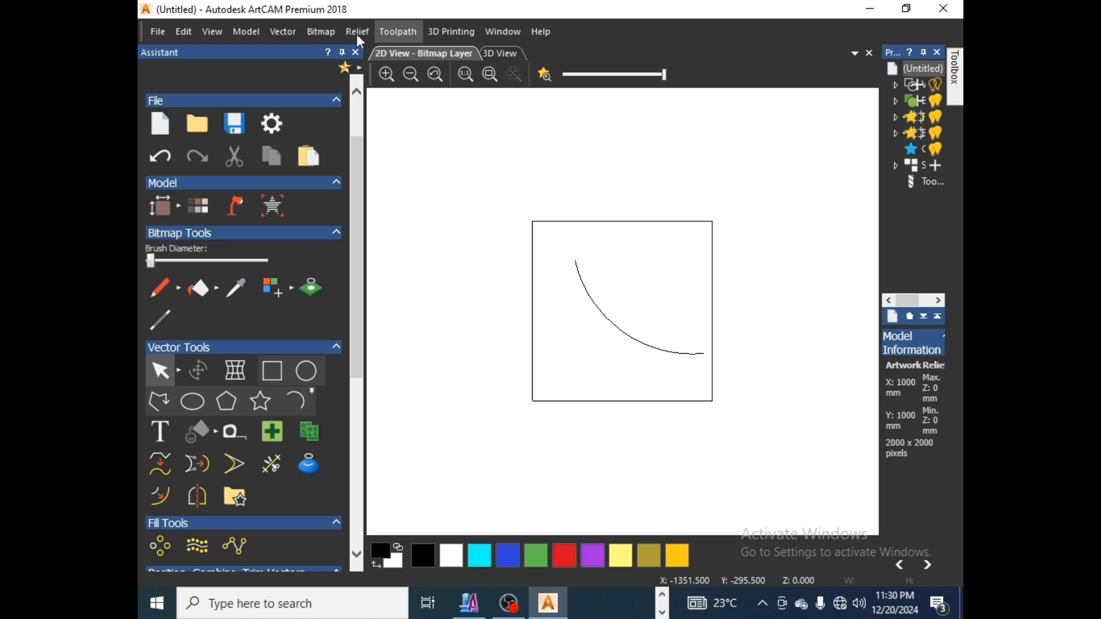
Step: Start a new 2D profile toolpath and set its cutting tolerance to 0.01 mm
scroll(246, 464, down, 5)
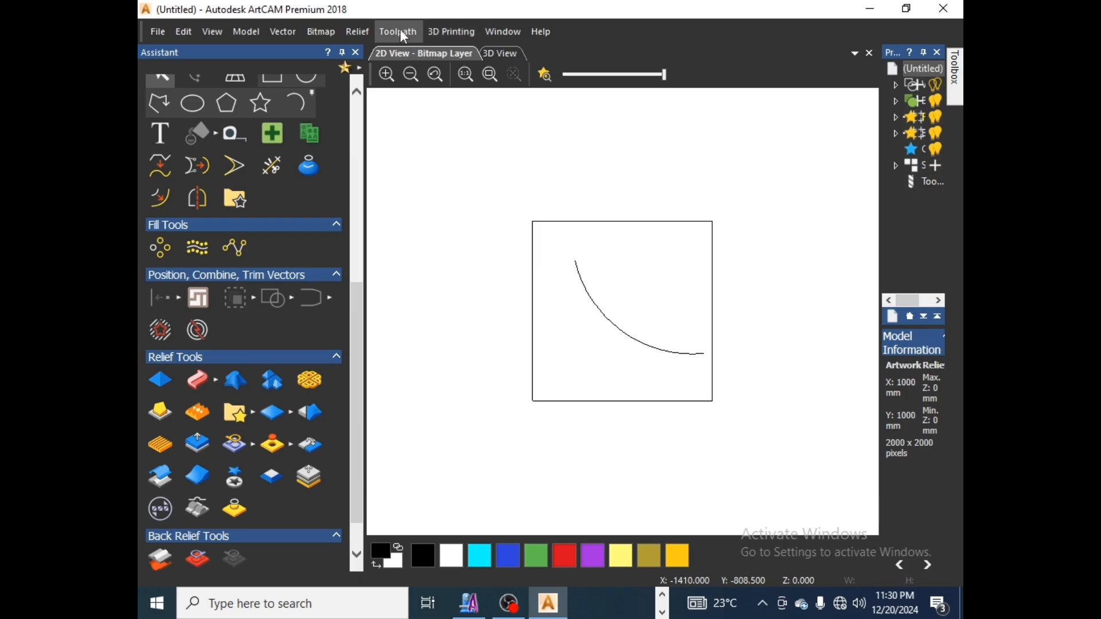
click(398, 32)
mouse_move(433, 116)
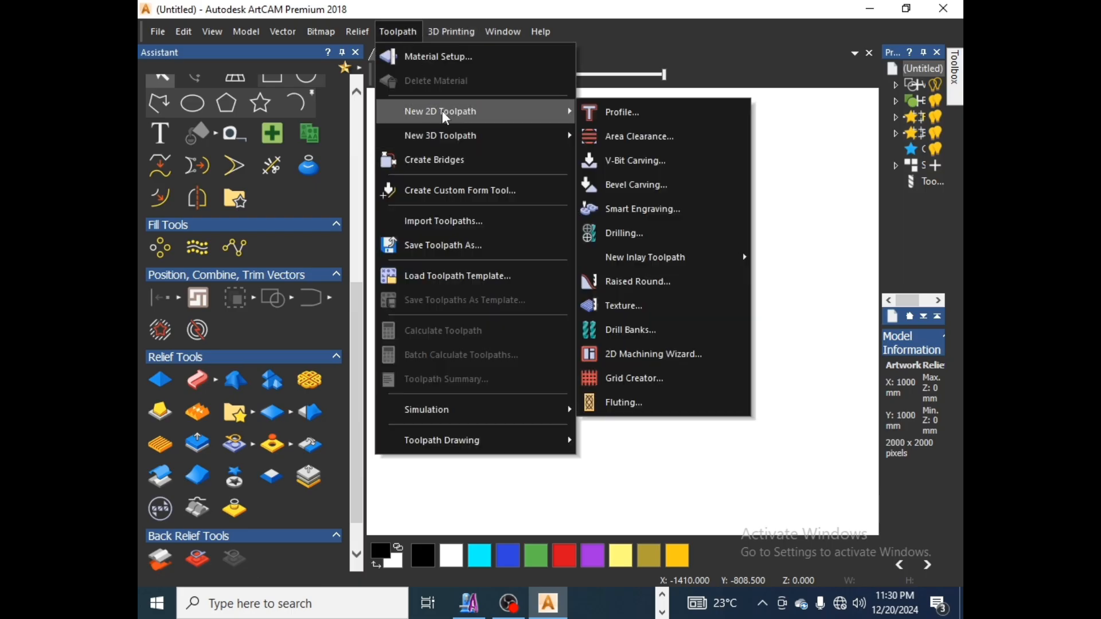
click(634, 116)
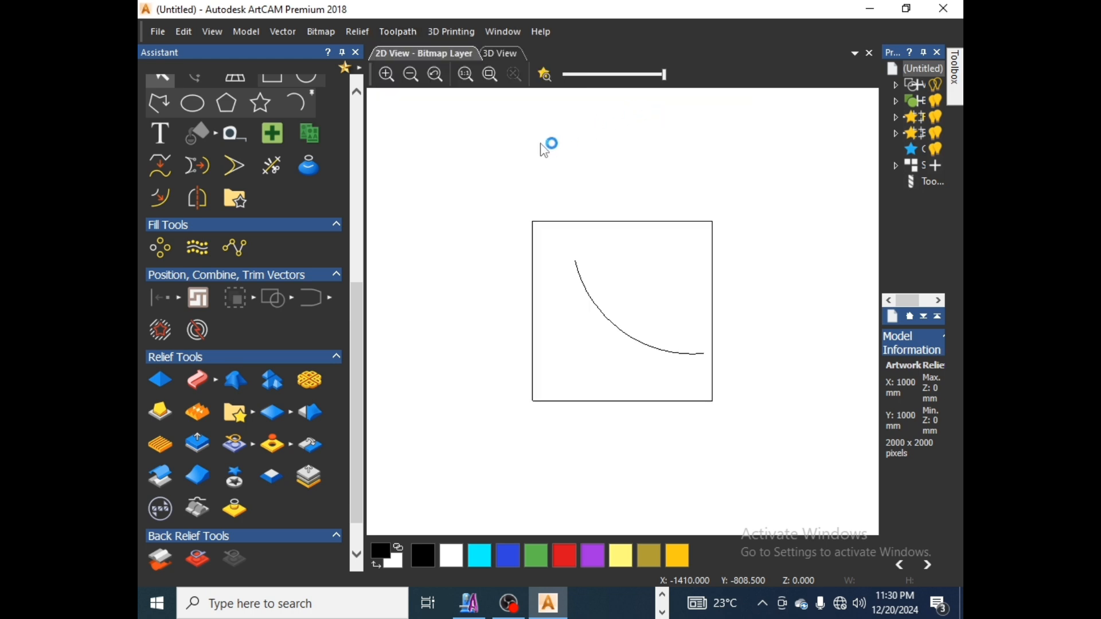
drag(689, 98, 292, 113)
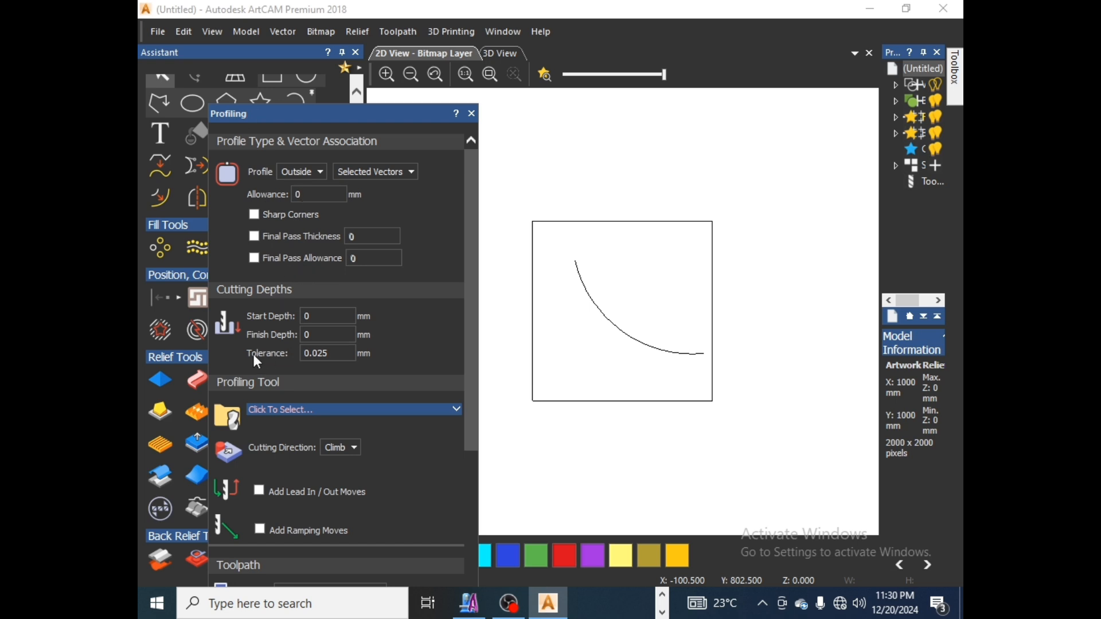
drag(334, 352, 266, 357)
text(0.01)
Step: Add a new Ball Nose tool to the profiling tool database with the description "bll ns 3mm"
scroll(313, 410, down, 3)
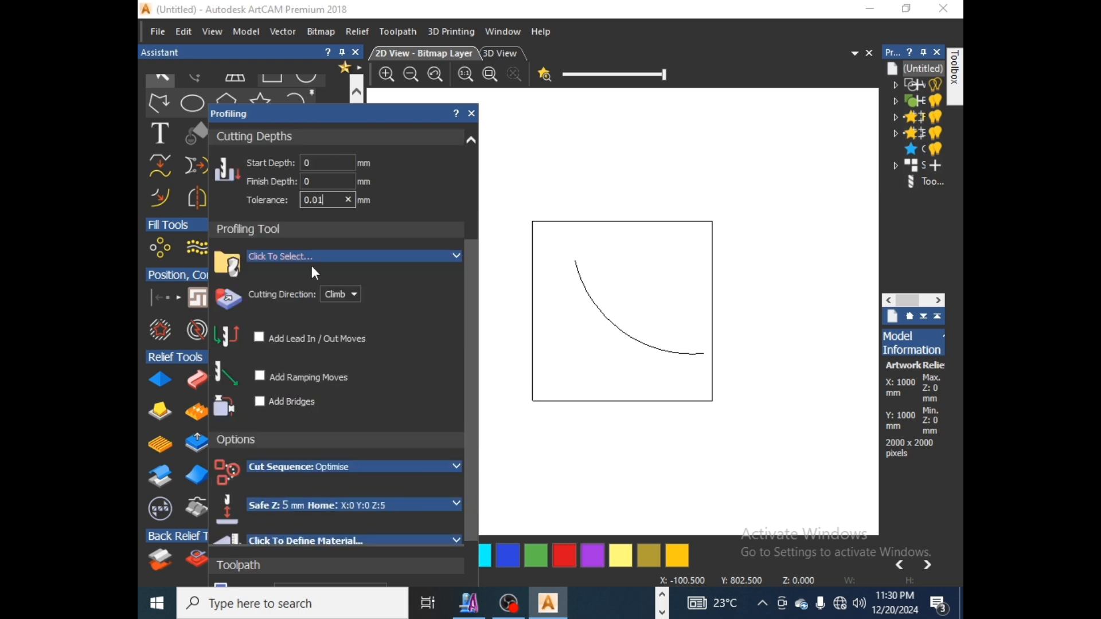
click(295, 256)
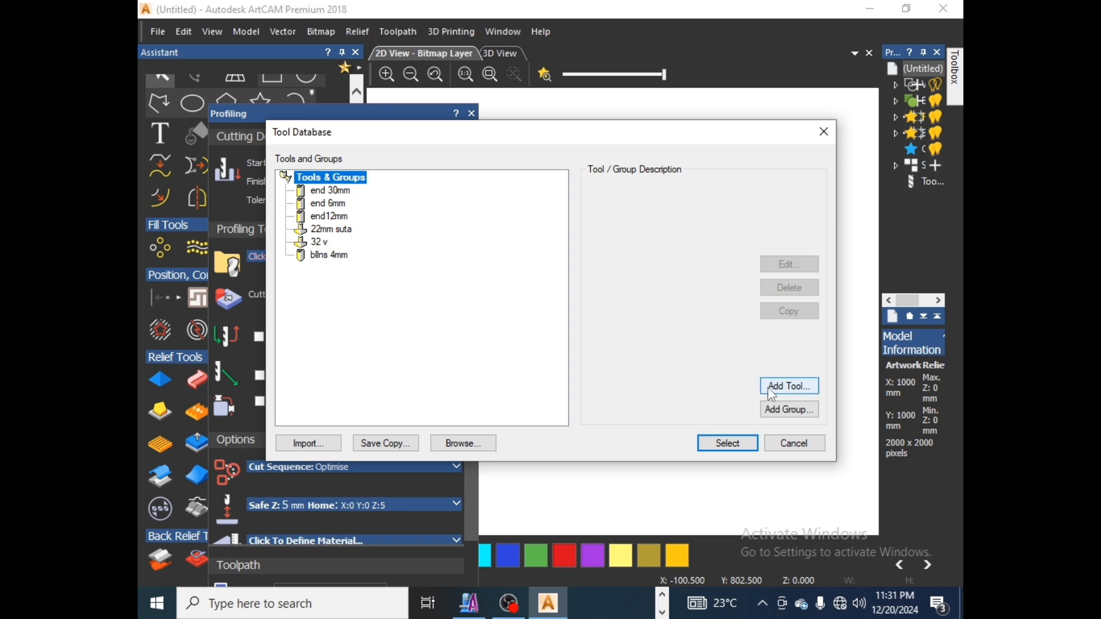
click(803, 390)
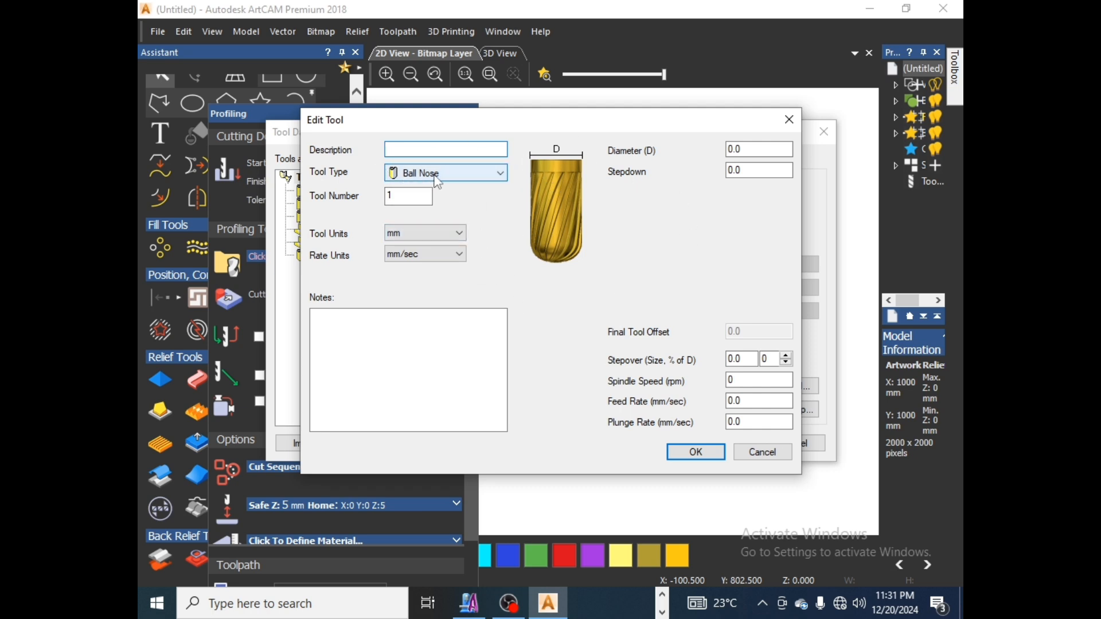
click(500, 175)
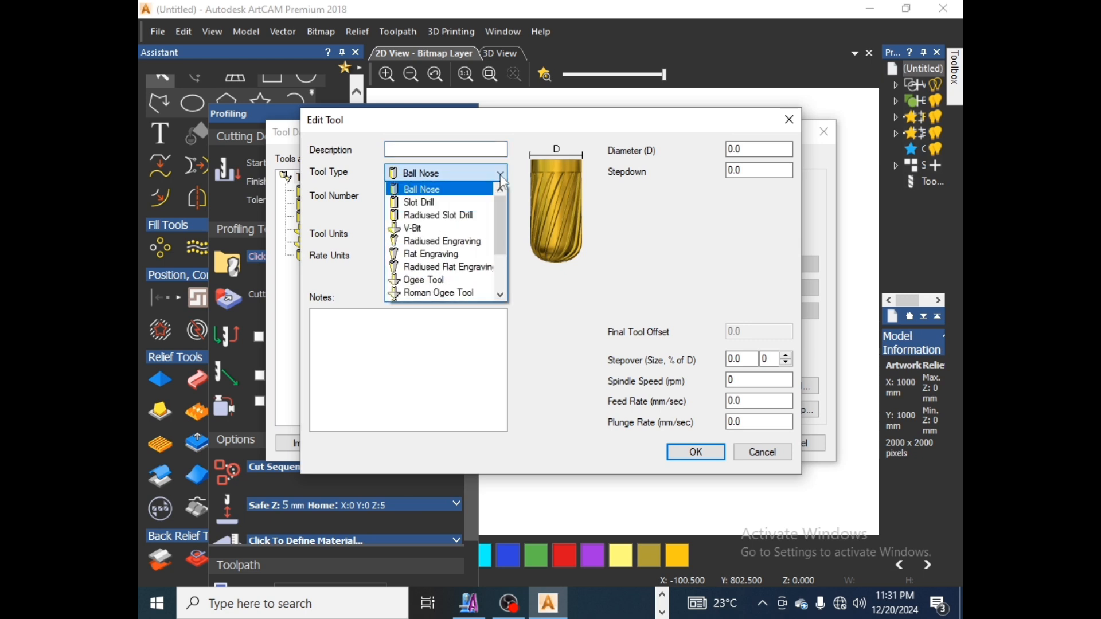
click(436, 192)
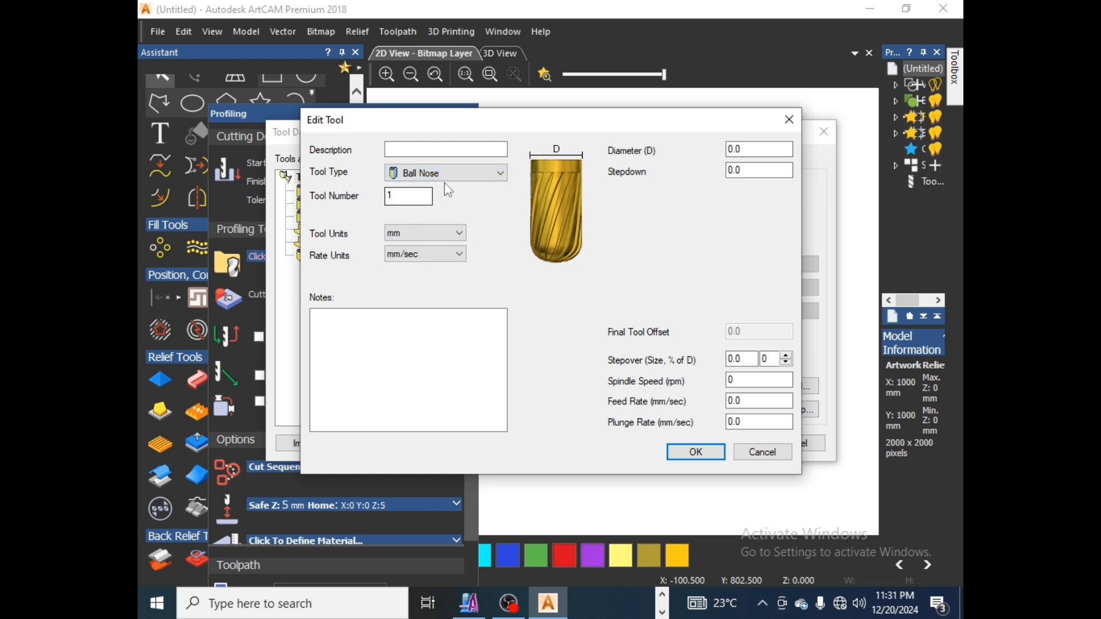
click(404, 151)
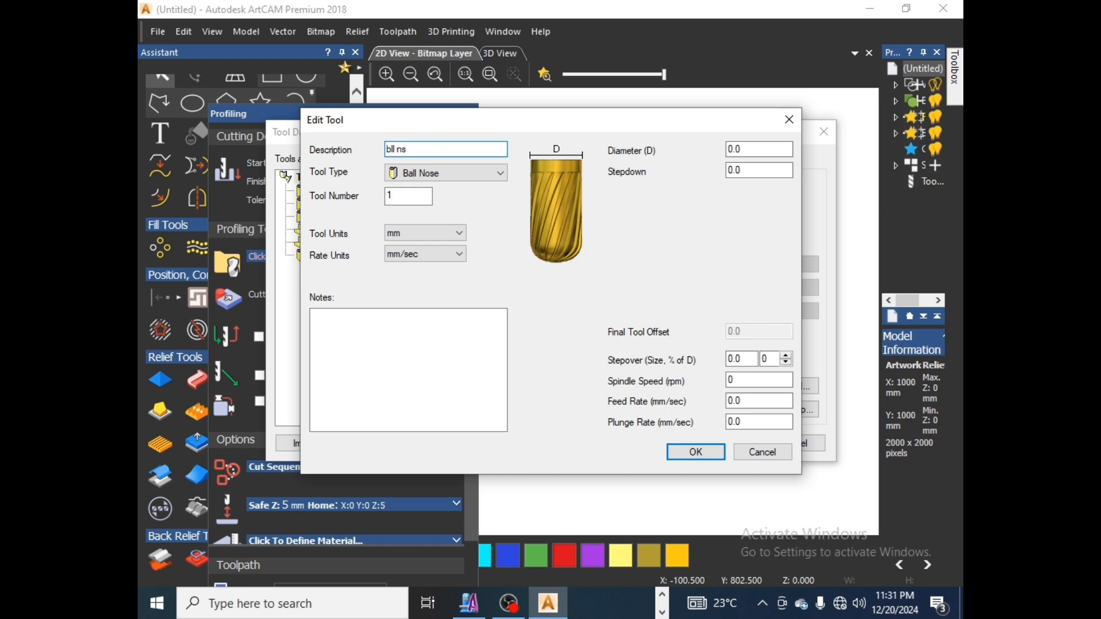
text(bll ns 3mm)
Step: Set the ball nose tool's diameter to 3 mm, stepdown to 0.5 mm and stepover to 0.3 mm
drag(786, 153, 710, 162)
text(3)
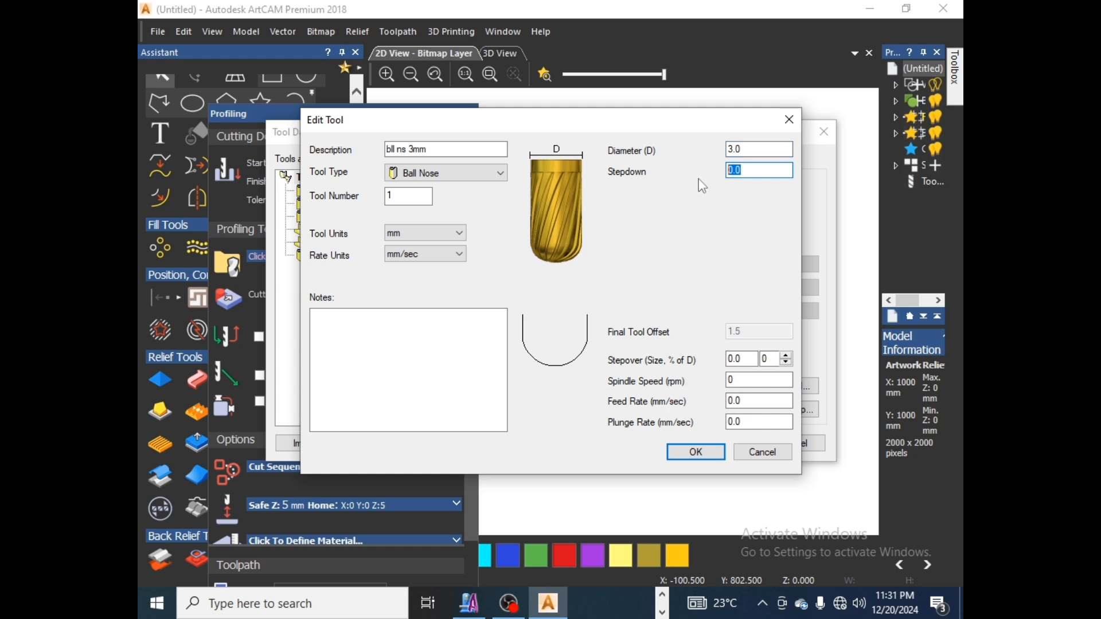
text(.5)
key(Tab)
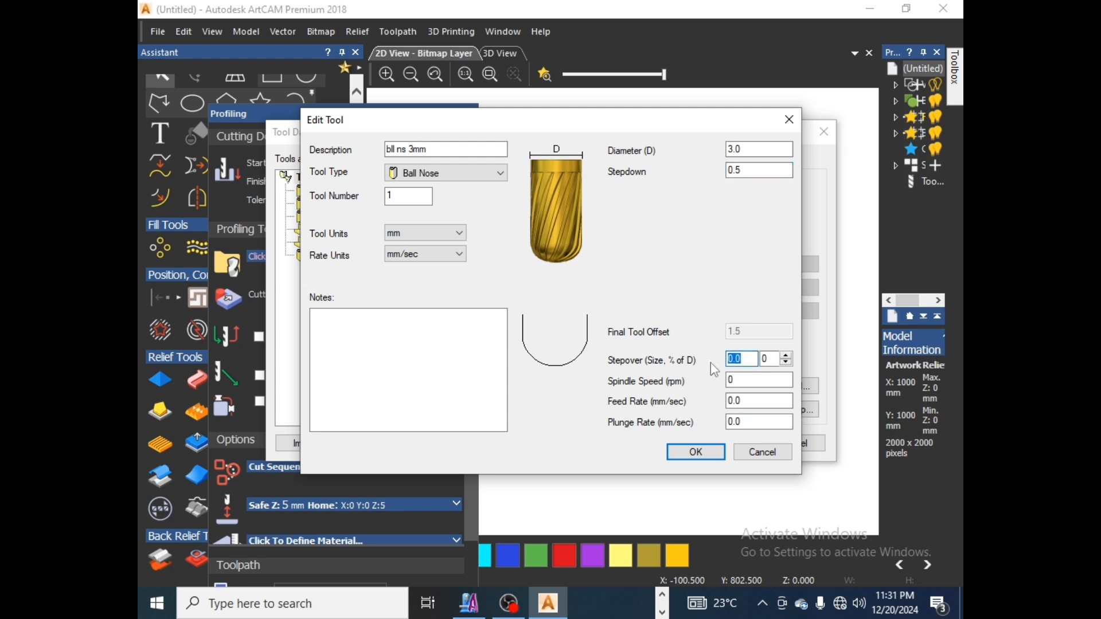
text(.3)
Step: Set the ball nose tool's spindle speed to 24000 rpm, feed rate to 150 mm/sec and plunge rate to 100 mm/sec, and save it
click(728, 382)
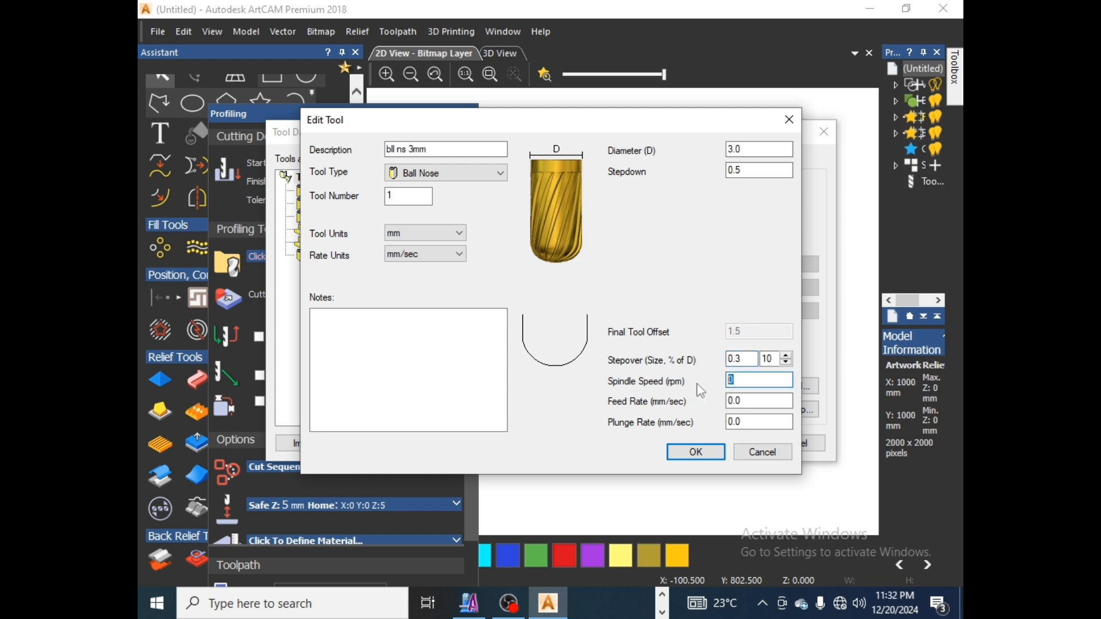
text(24000)
click(744, 400)
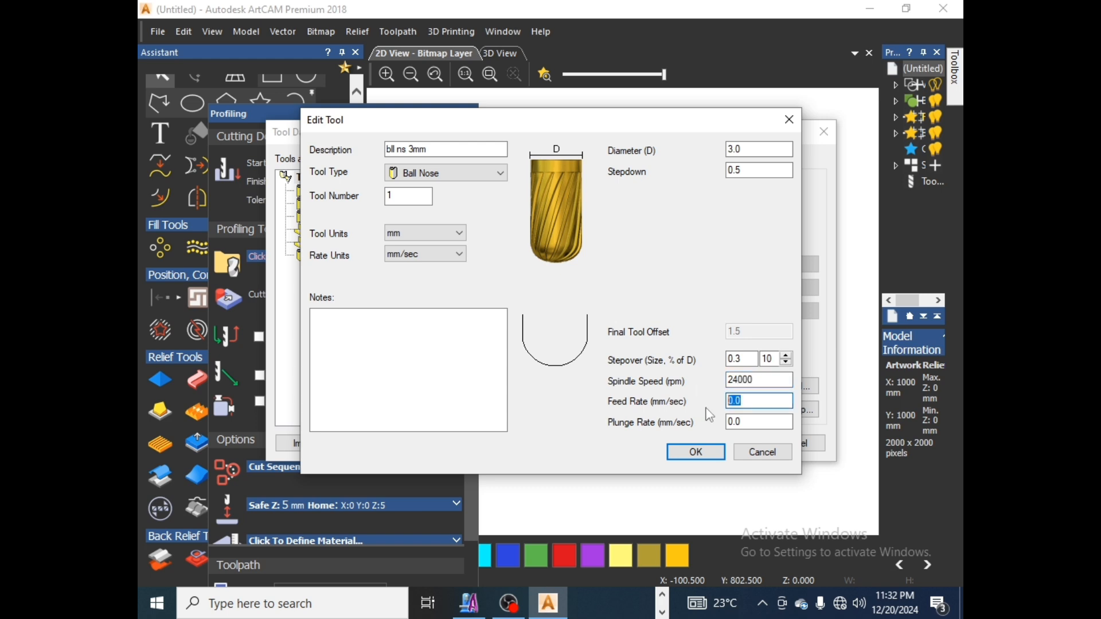
text(150)
click(748, 419)
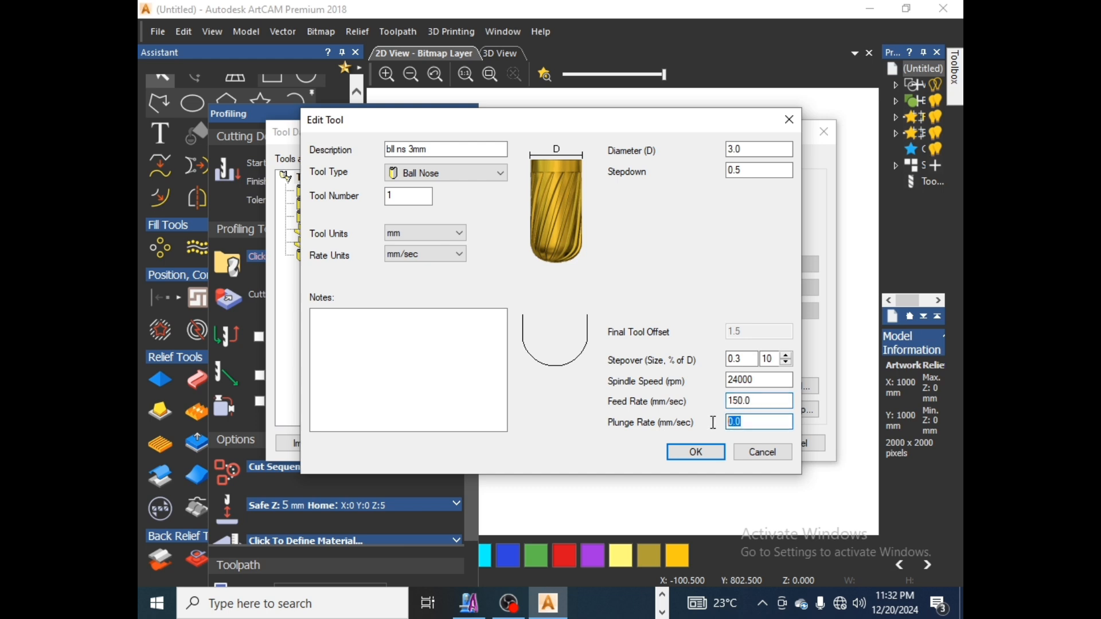
text(100)
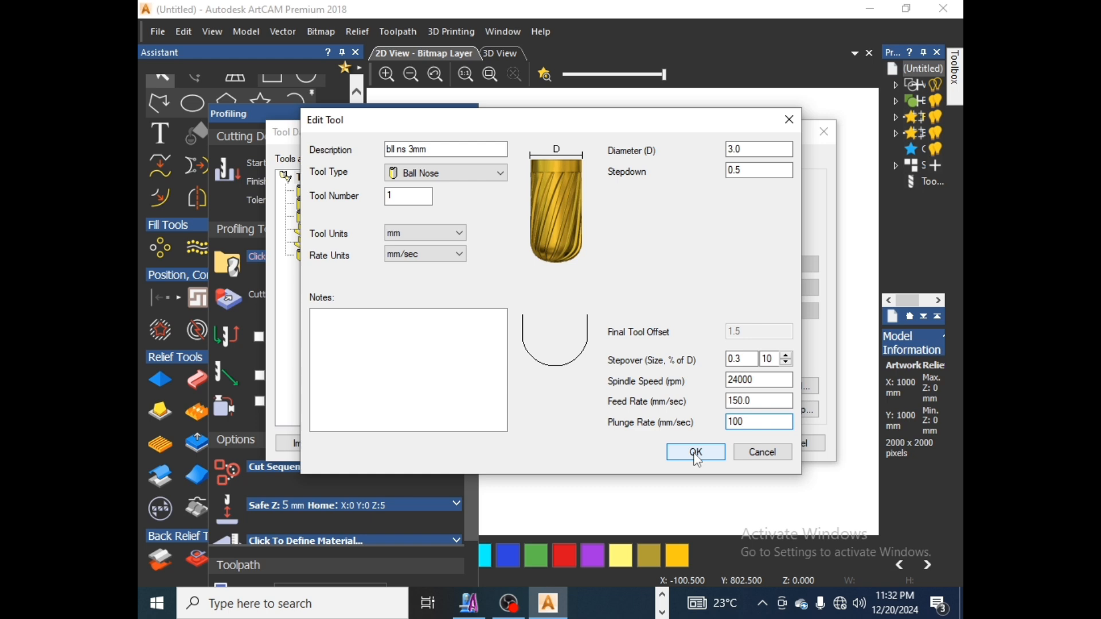
click(696, 453)
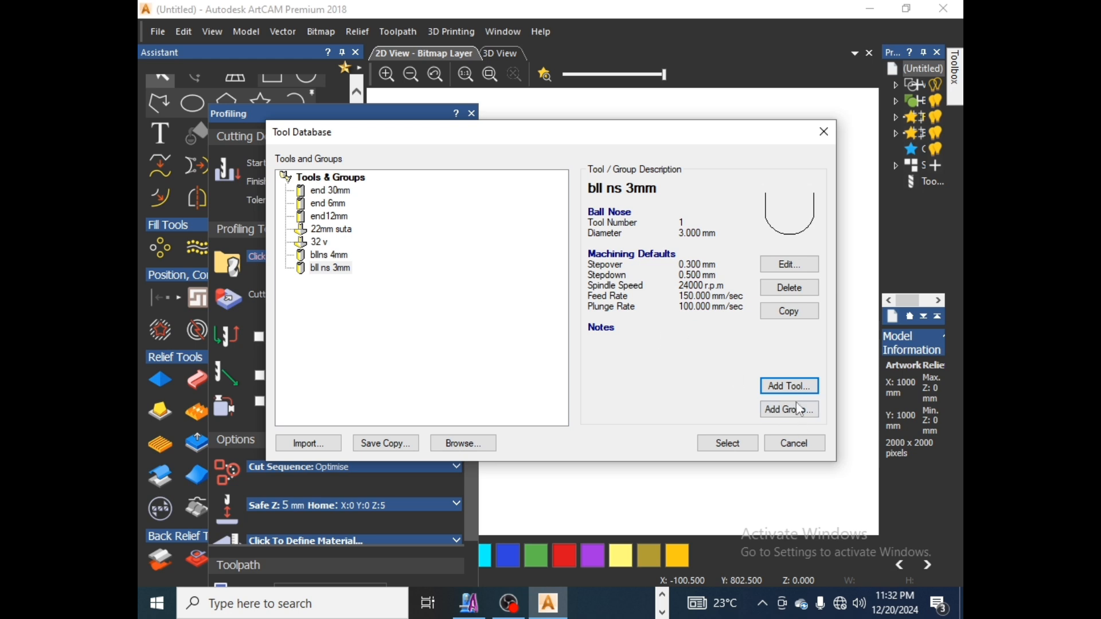
Step: Add another tool to the database as a V-Bit with the description "22 suta"
click(786, 387)
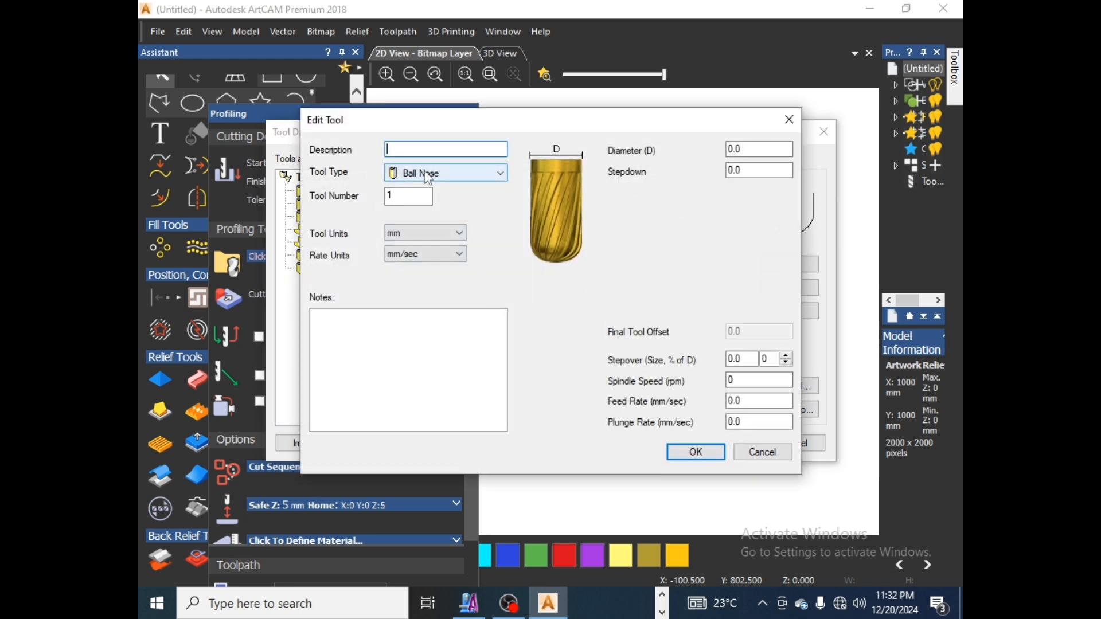
click(499, 175)
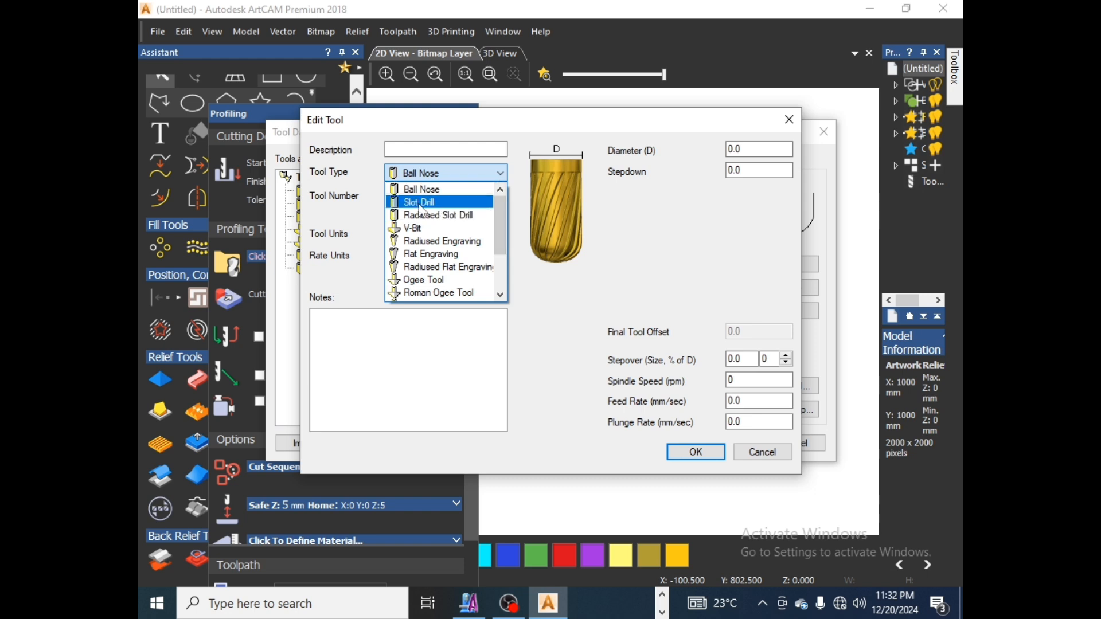
click(424, 229)
click(403, 149)
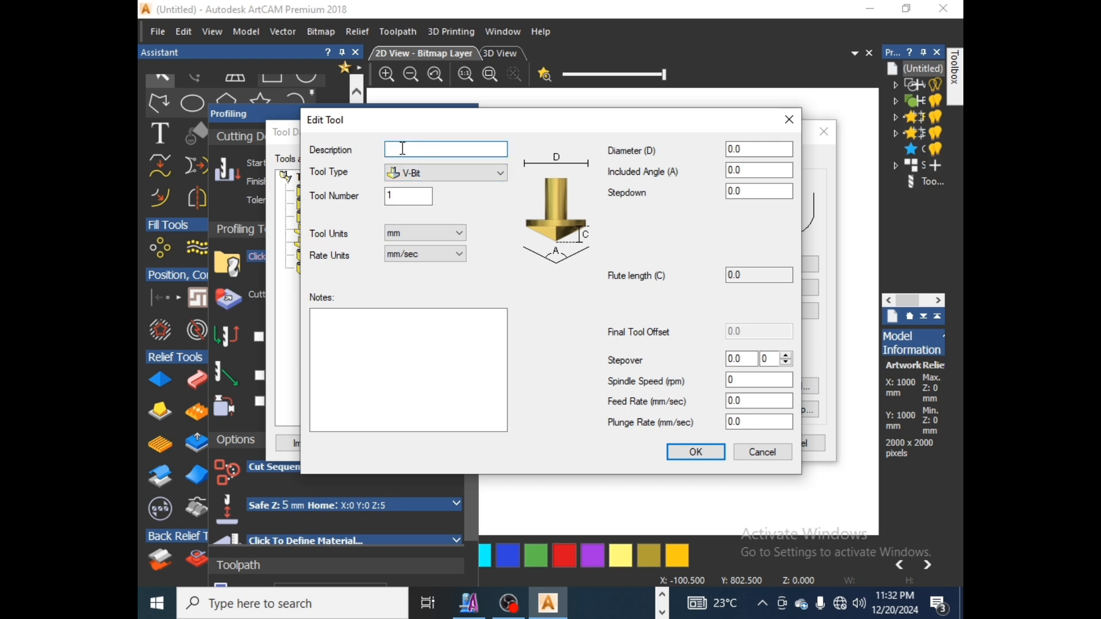
text(22 suta)
Step: Set the V-bit's diameter to 22 mm, included angle to 90 degrees and stepdown to 6 mm
double_click(753, 151)
text(22)
double_click(745, 170)
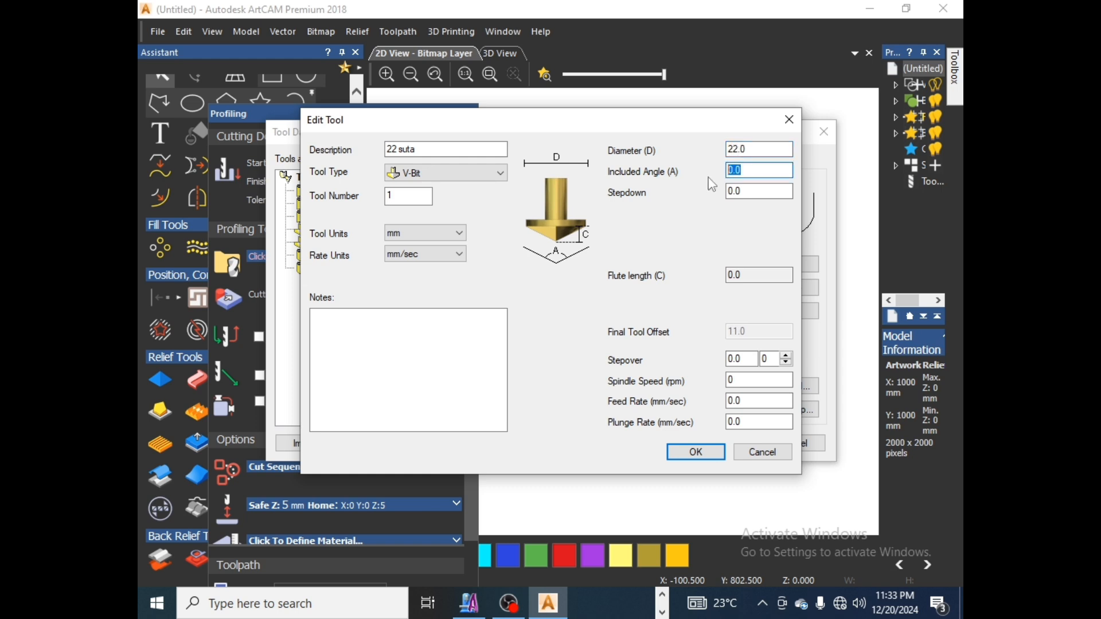
text(90)
key(Tab)
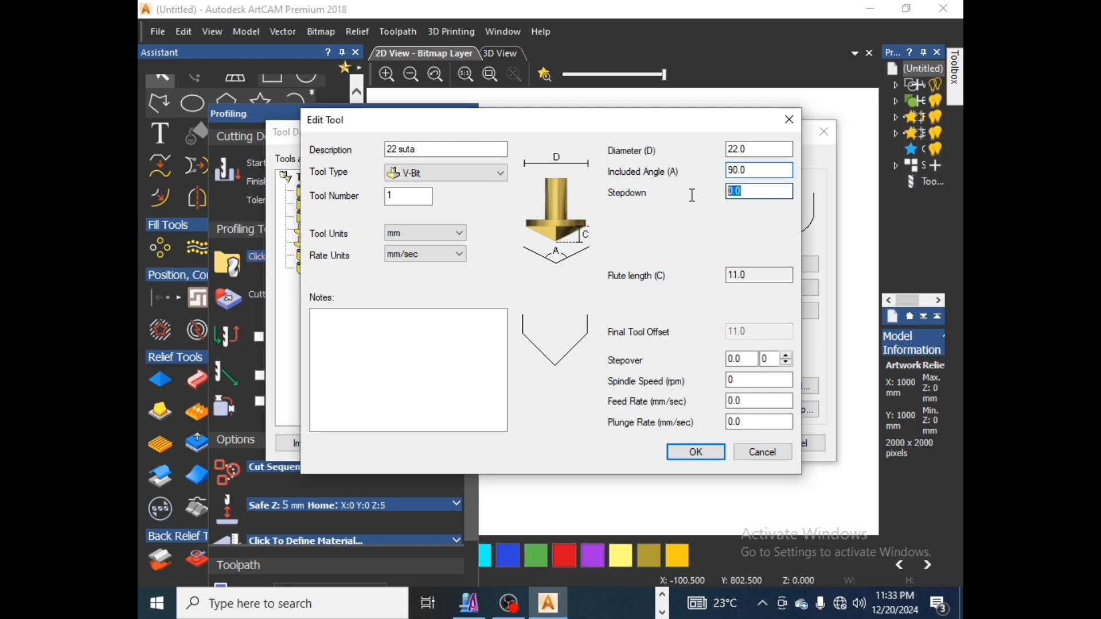
text(6)
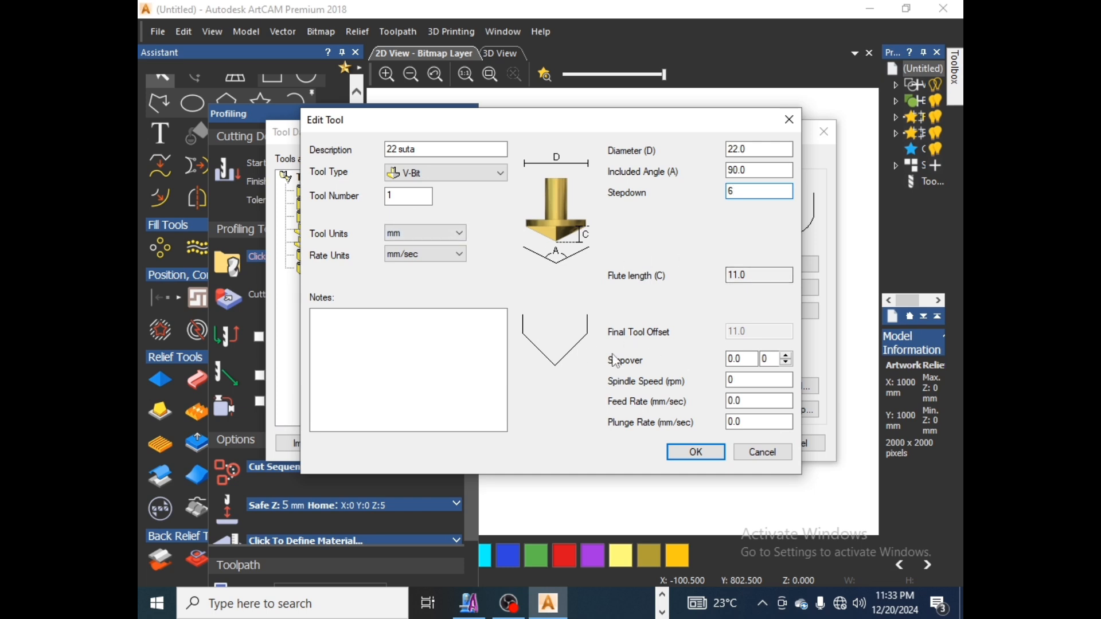
Step: Set the V-bit's stepover to 11 mm, spindle speed to 2400 rpm, feed rate to 150 mm/sec and plunge rate to 100 mm/sec, and save it
click(737, 359)
text(11)
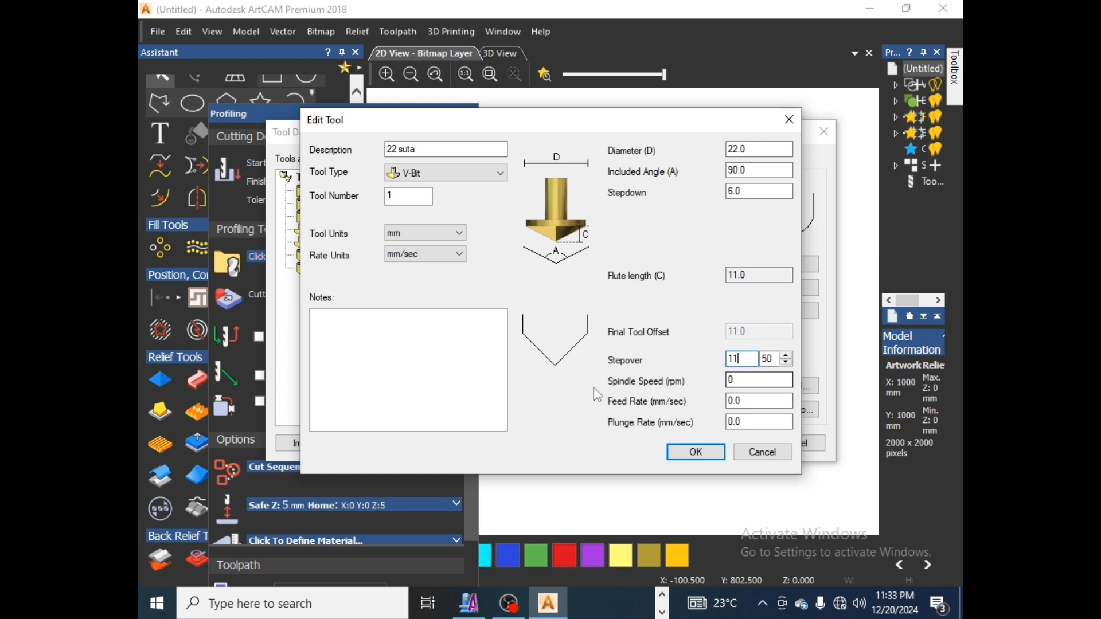
click(734, 381)
text(2400)
key(Tab)
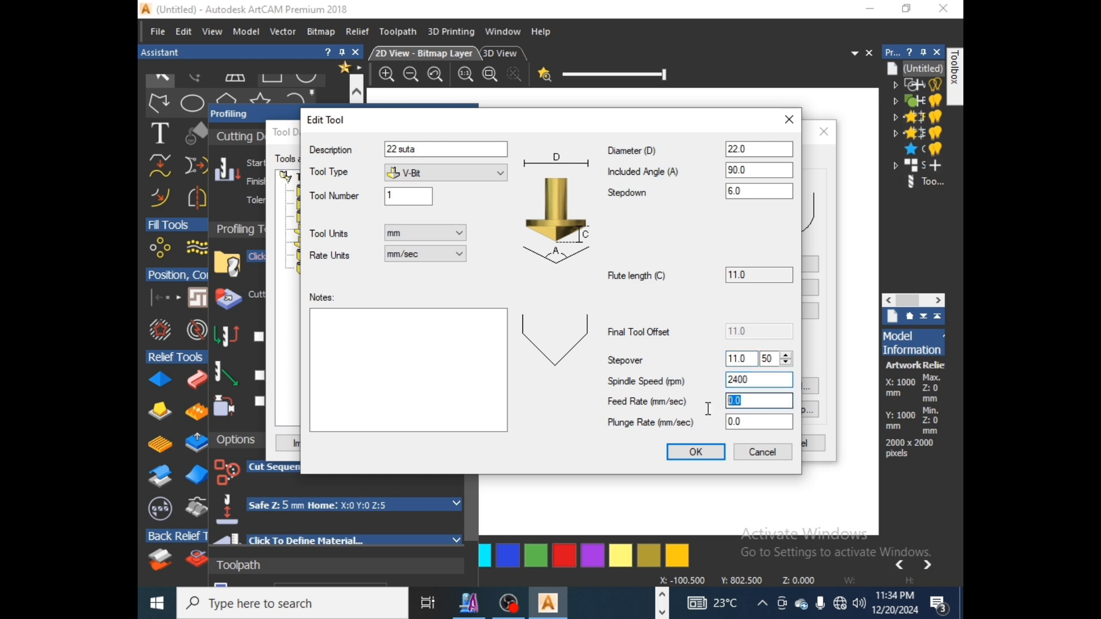
text(150)
key(Tab)
text(100)
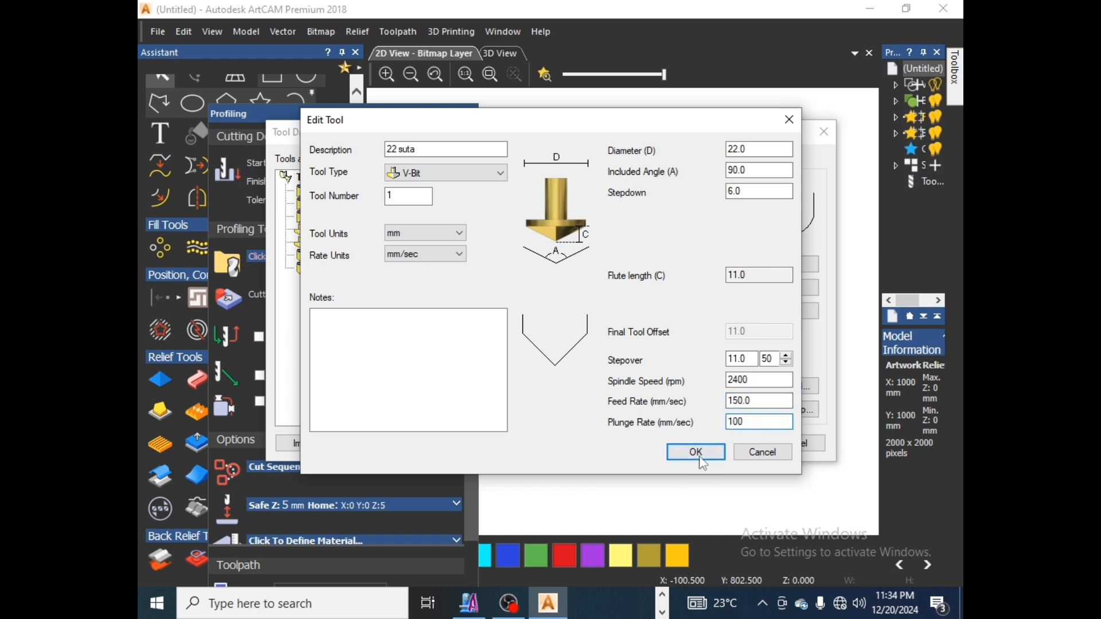
click(698, 453)
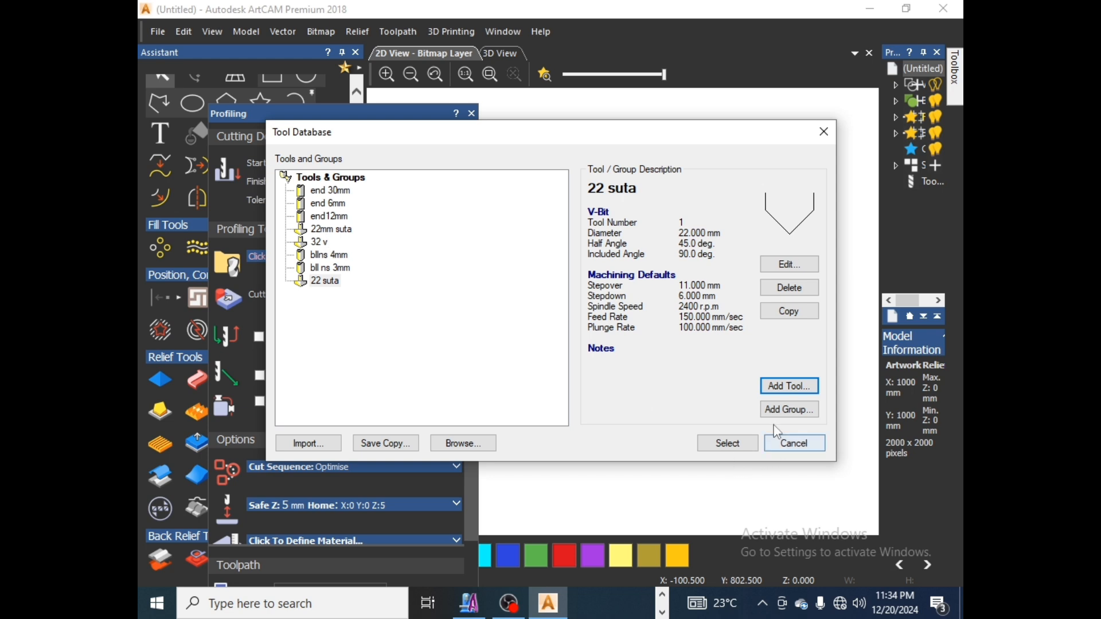
Step: Add another tool to the database as a Slot Drill with the description "jomin 6mm"
click(789, 387)
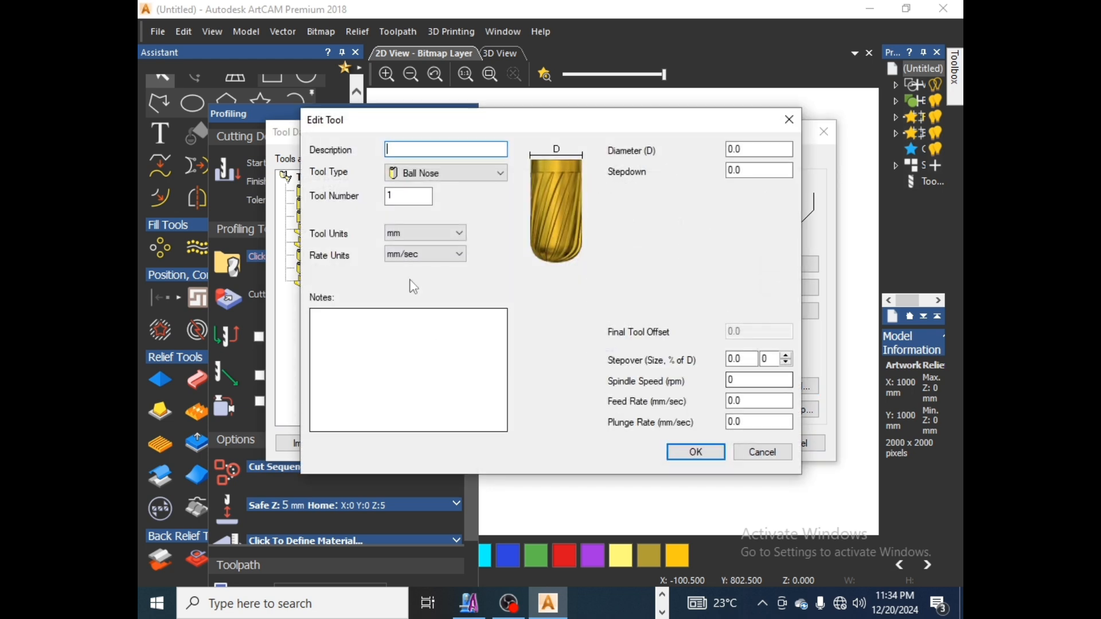
click(492, 173)
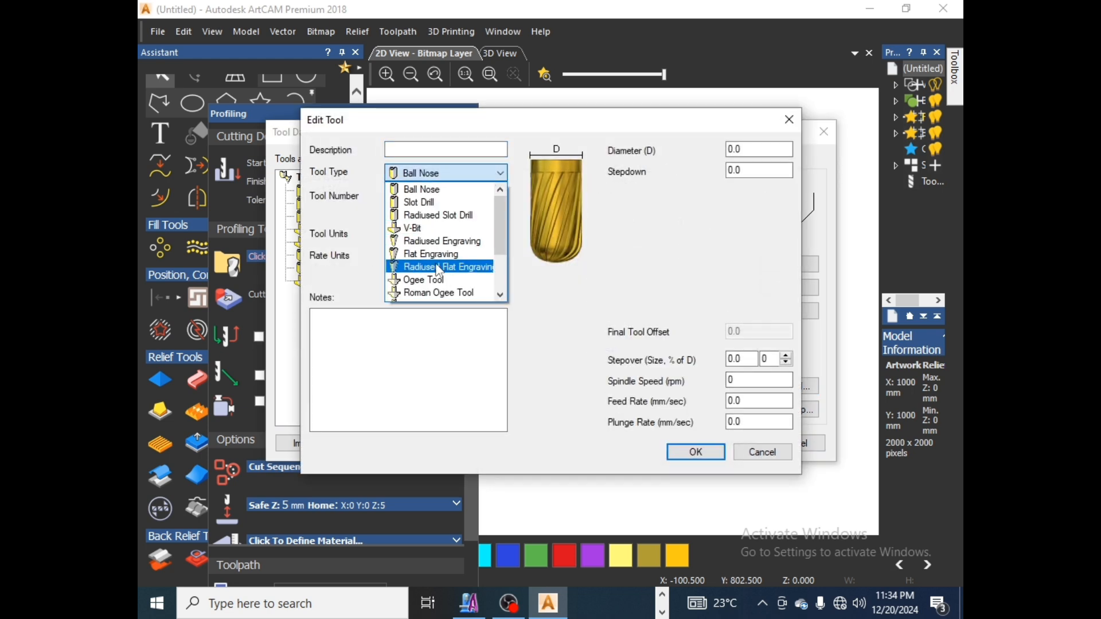
click(415, 207)
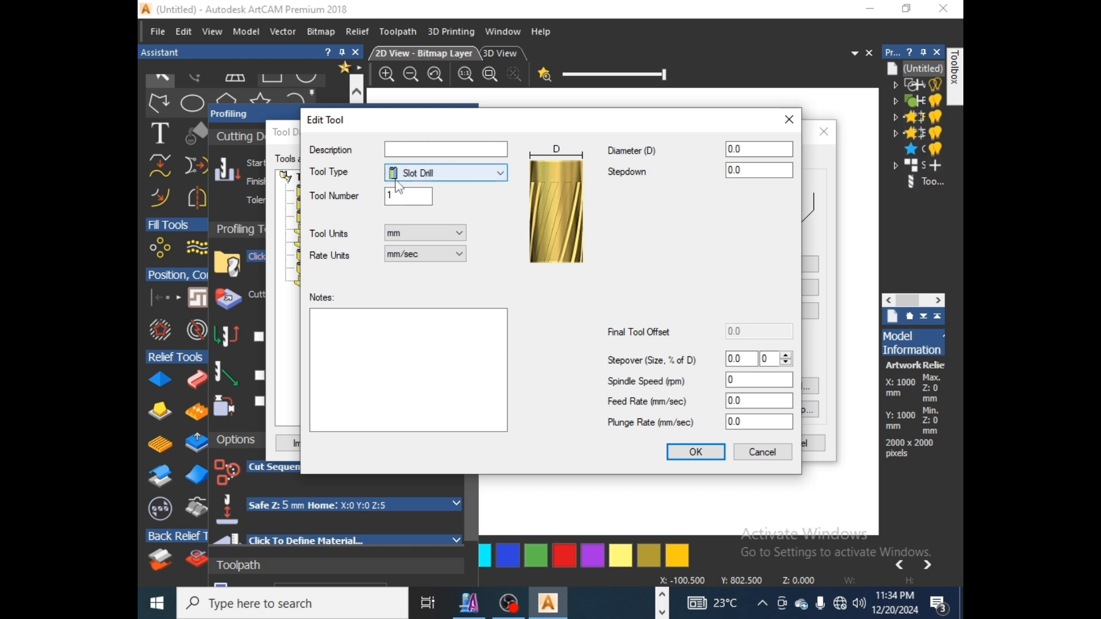
click(399, 150)
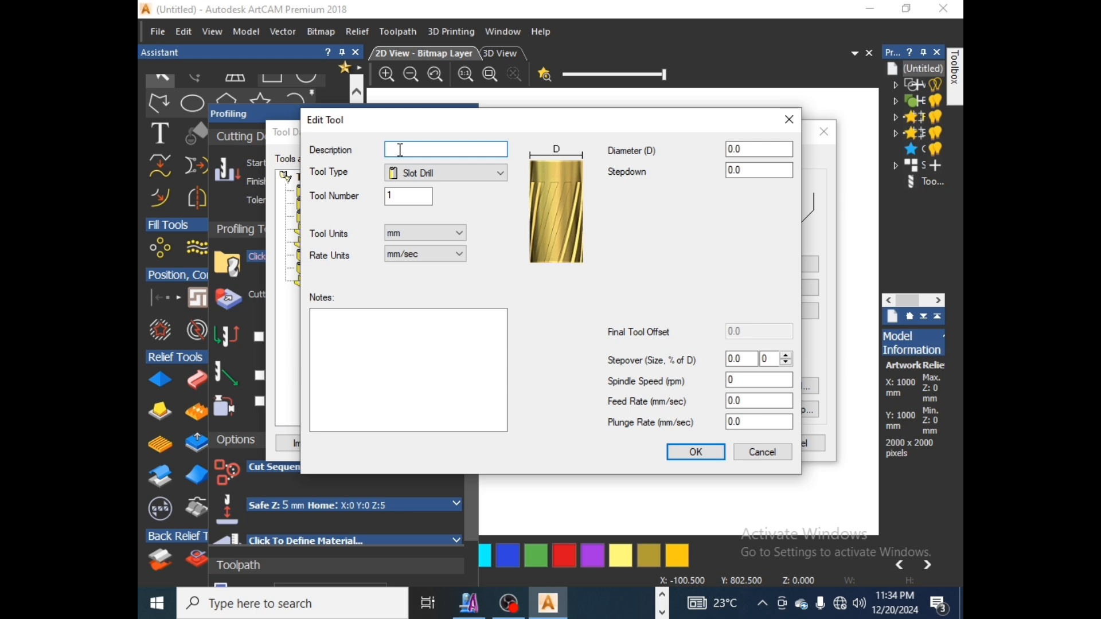
text(6)
drag(404, 150, 375, 151)
text(jomin 6mm)
key(Tab)
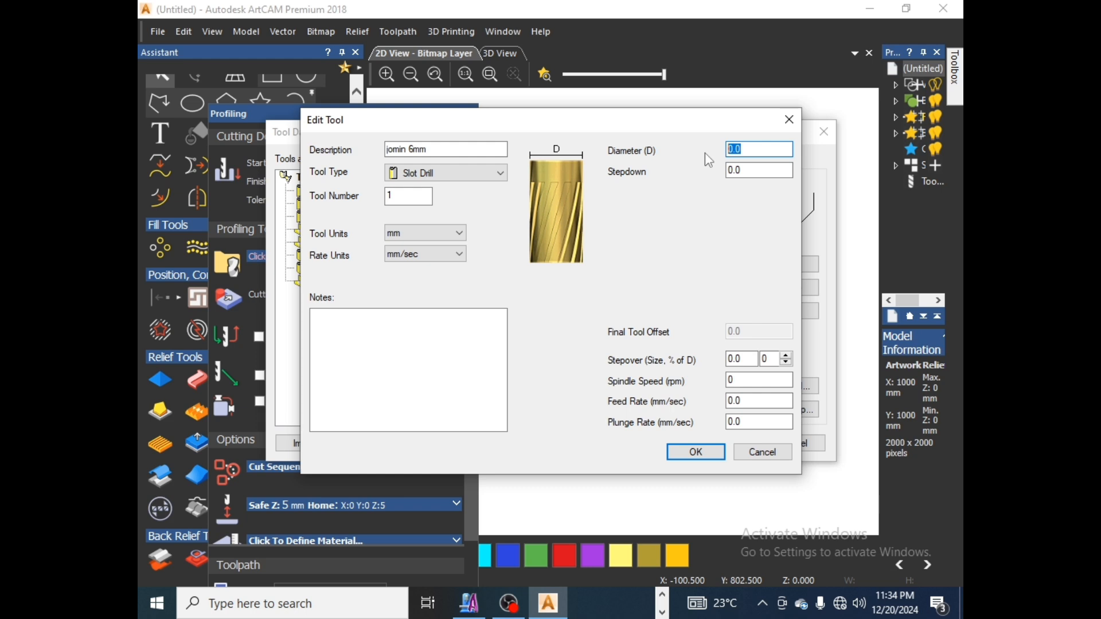
Step: Set the slot drill's diameter to 5 mm, stepdown to 6 mm and stepover to 2 mm
text(5)
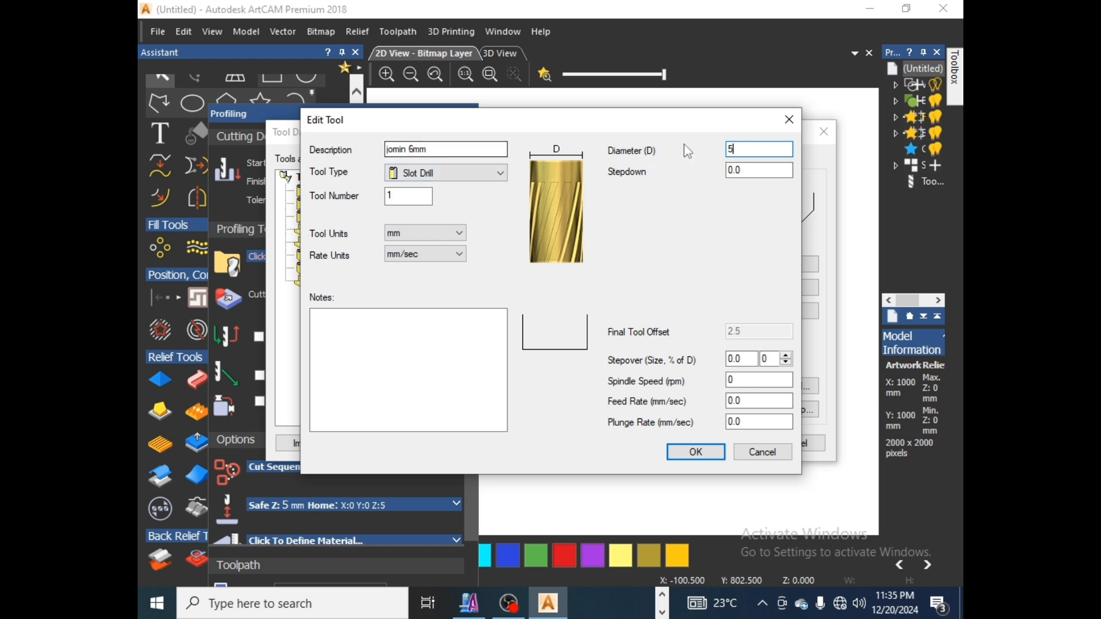
key(Tab)
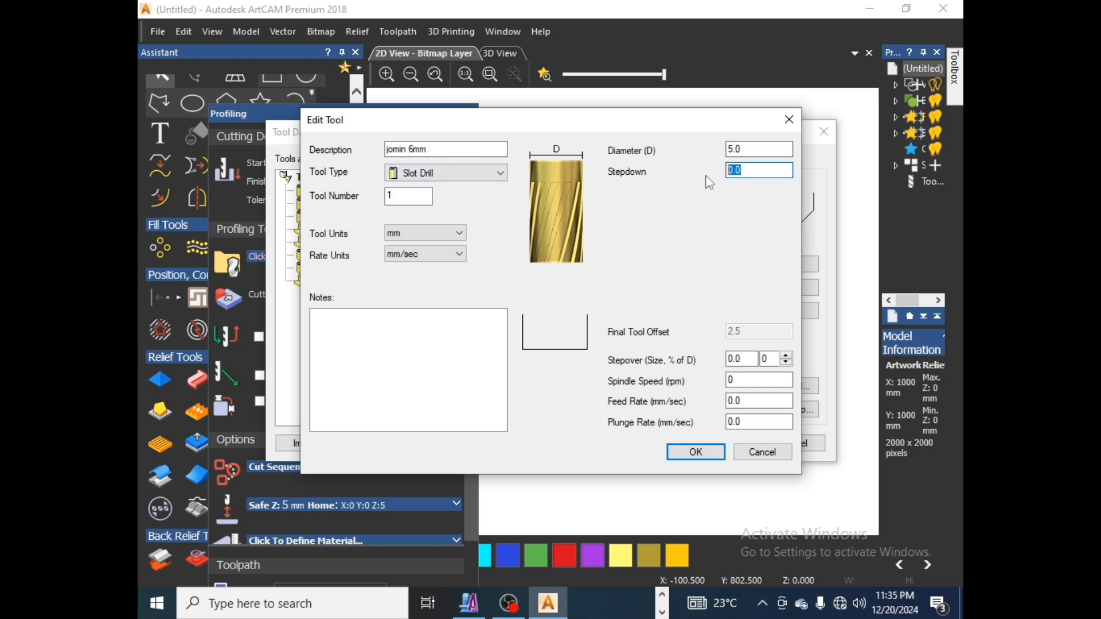
text(6)
key(Tab)
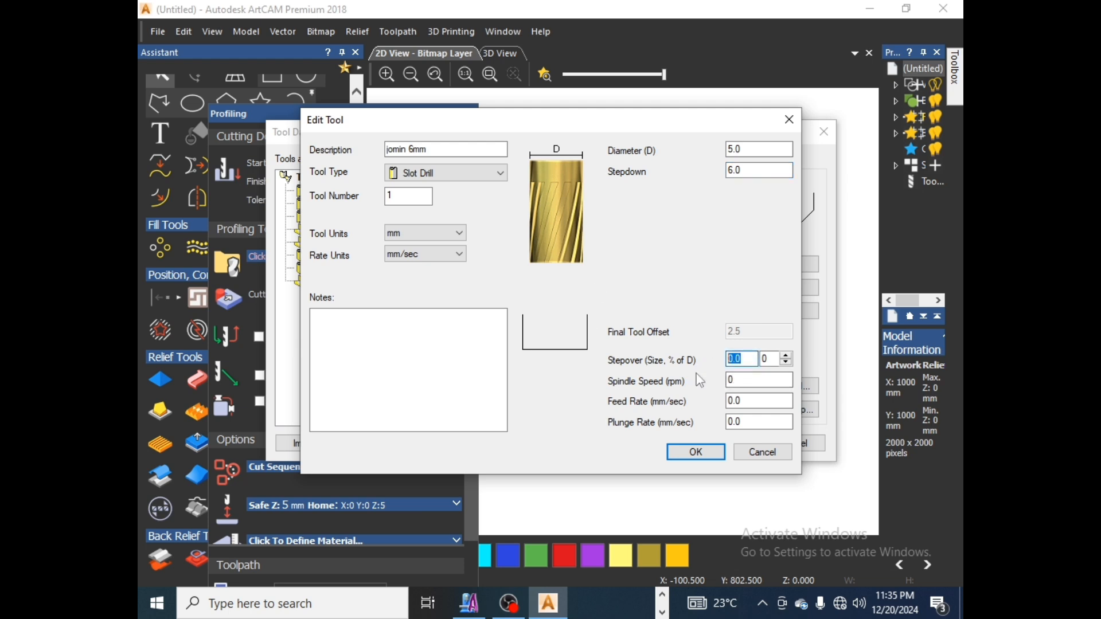
text(2)
key(Tab)
Step: Set the slot drill's spindle speed to 2400 rpm, feed rate to 150 mm/sec and plunge rate to 100 mm/sec, and save it
text(24)
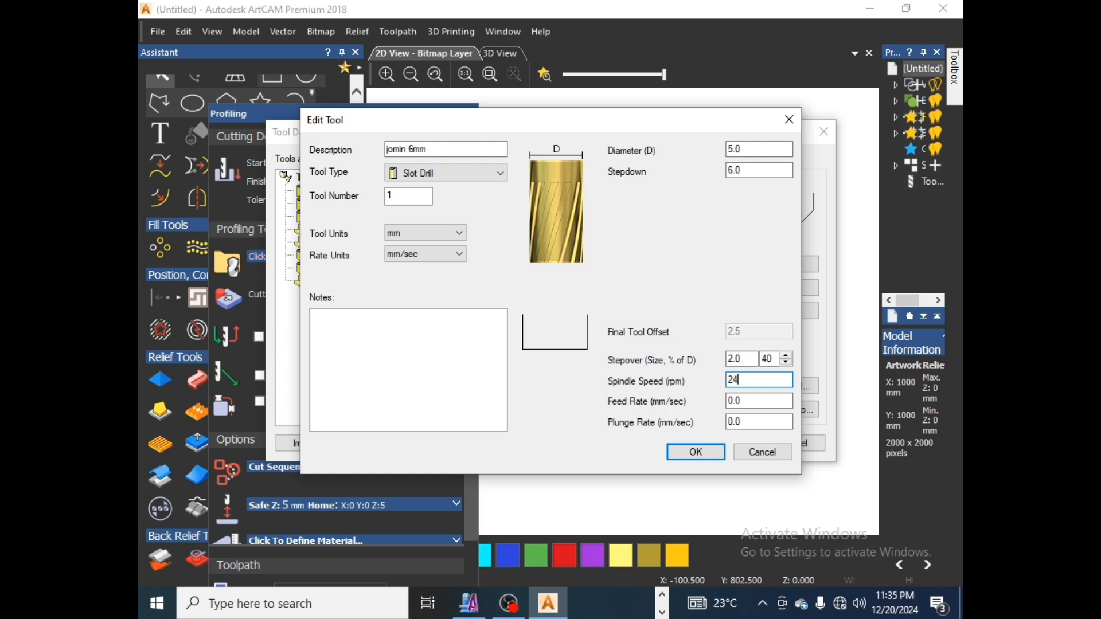
text(00)
key(Tab)
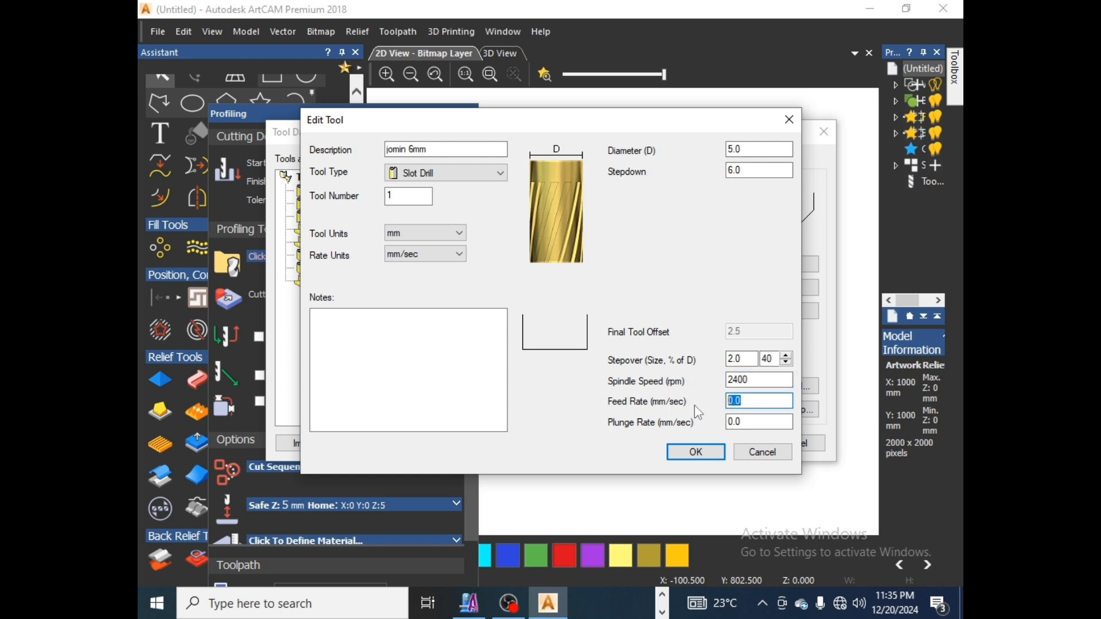
text(150.0)
key(Tab)
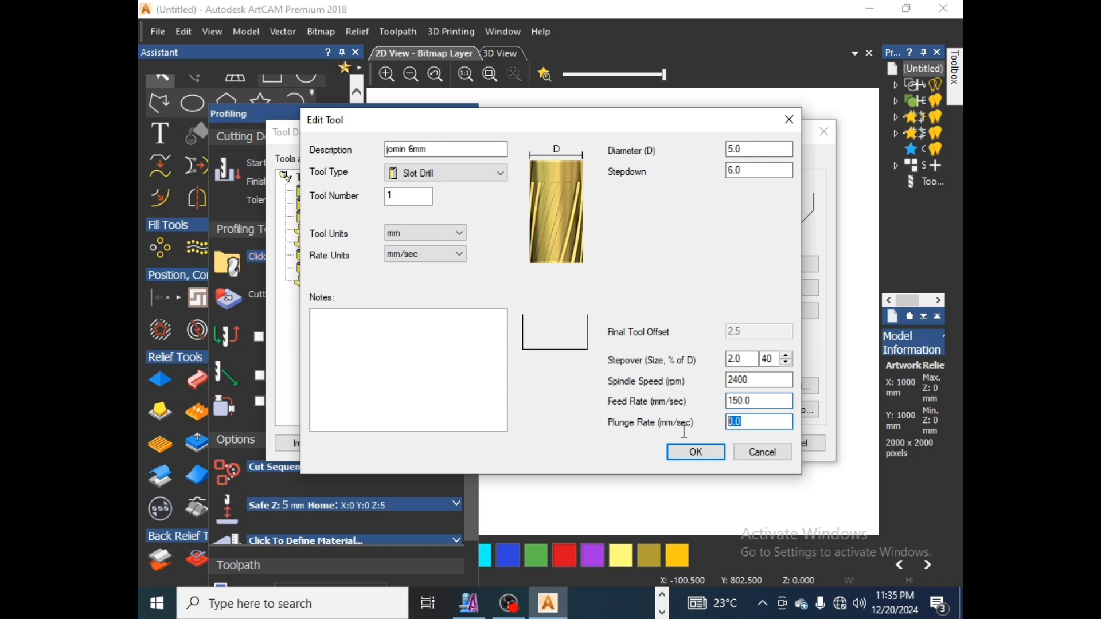
text(100)
click(696, 452)
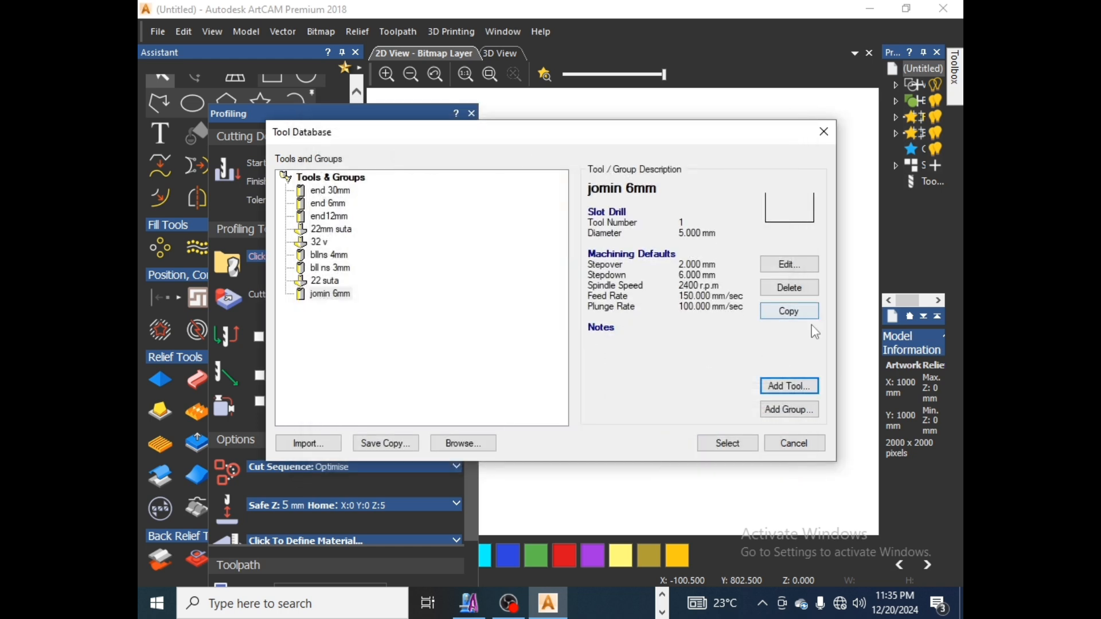
Step: Duplicate the "jomin 6mm" tool and change the copy's description to "sde 12mm"
click(325, 298)
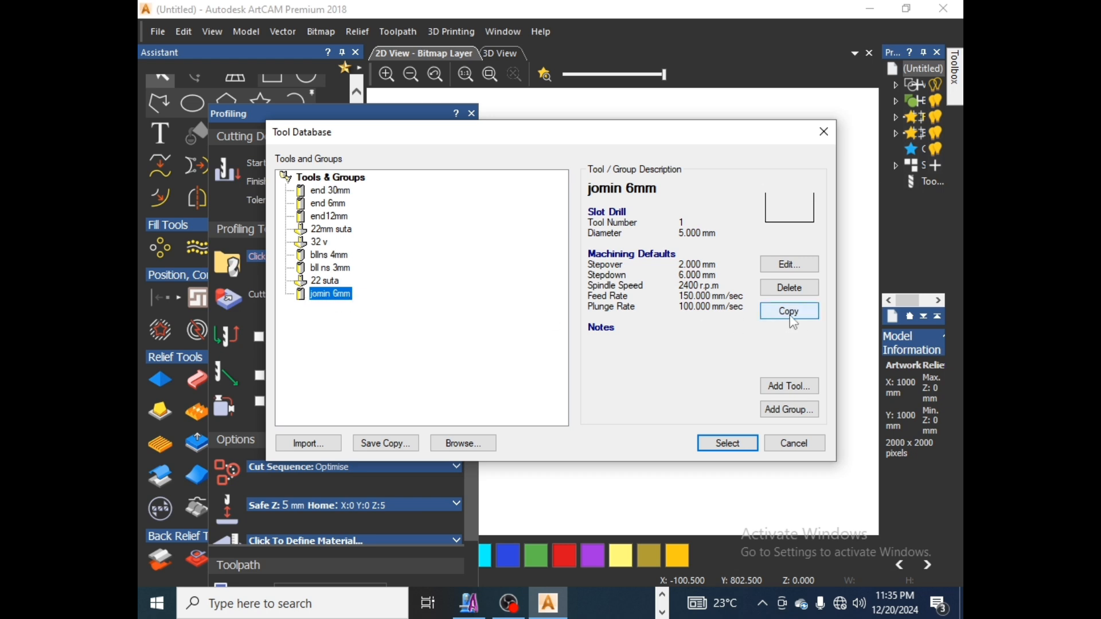
click(812, 314)
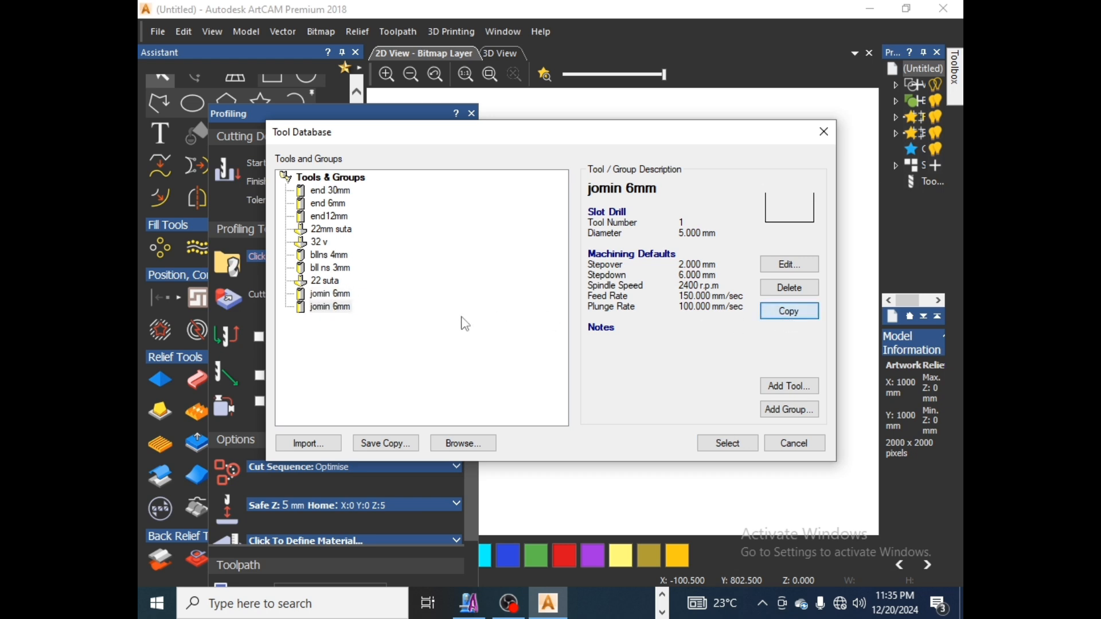
click(321, 309)
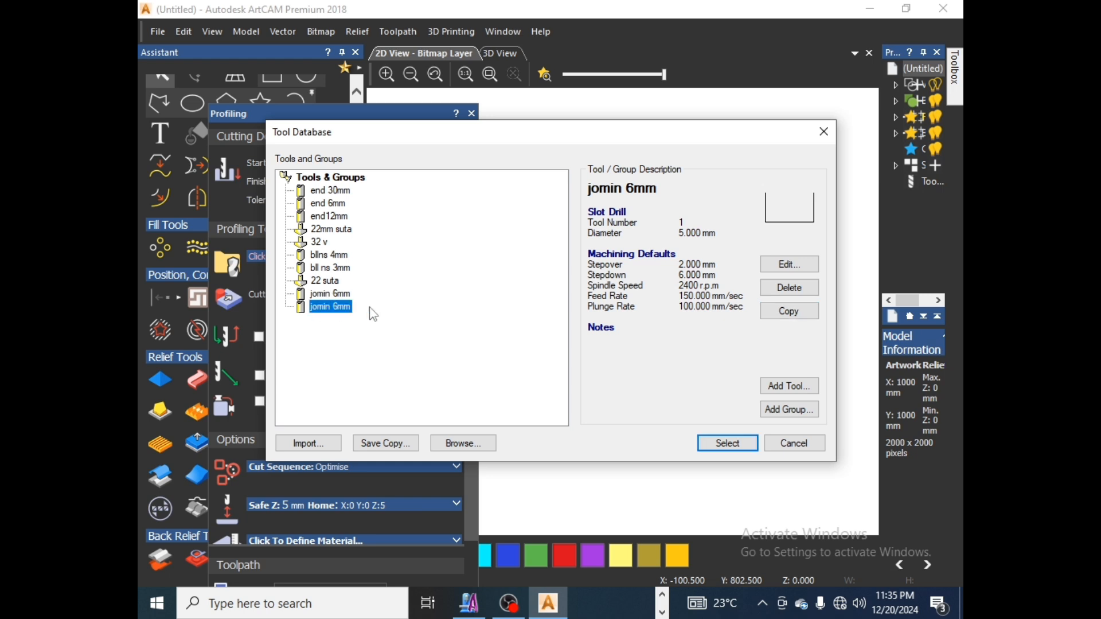
click(790, 264)
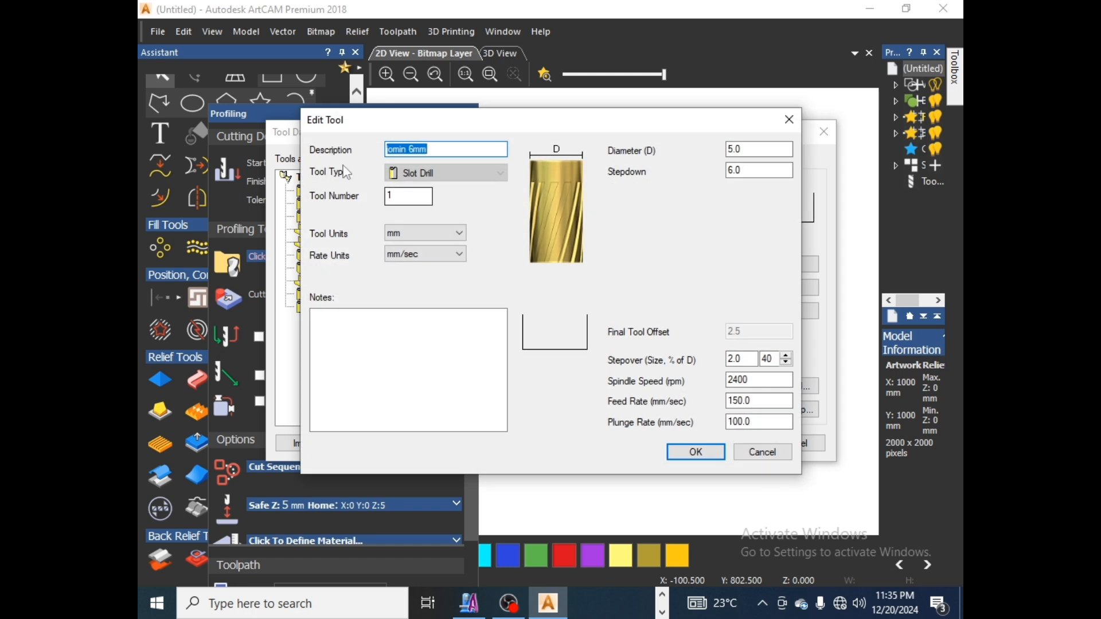
click(414, 150)
drag(414, 149, 378, 162)
text(sde)
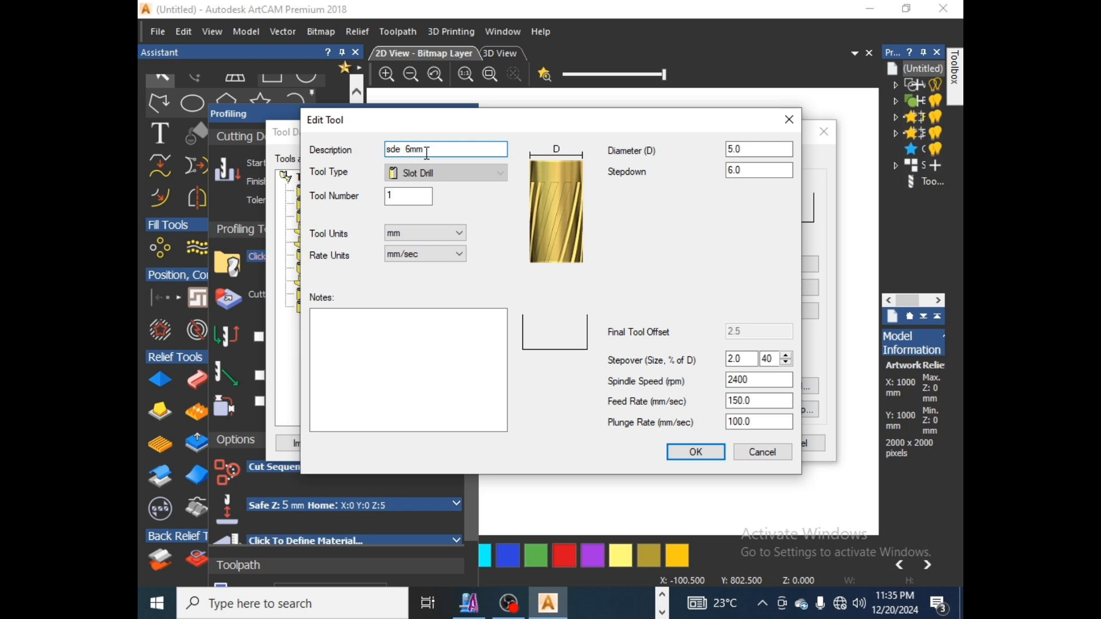
drag(427, 153, 403, 152)
text(12mm)
Step: Set the "sde 12mm" tool's diameter to 11 mm and stepdown to 4 mm, and save it
drag(745, 151, 717, 154)
text(11)
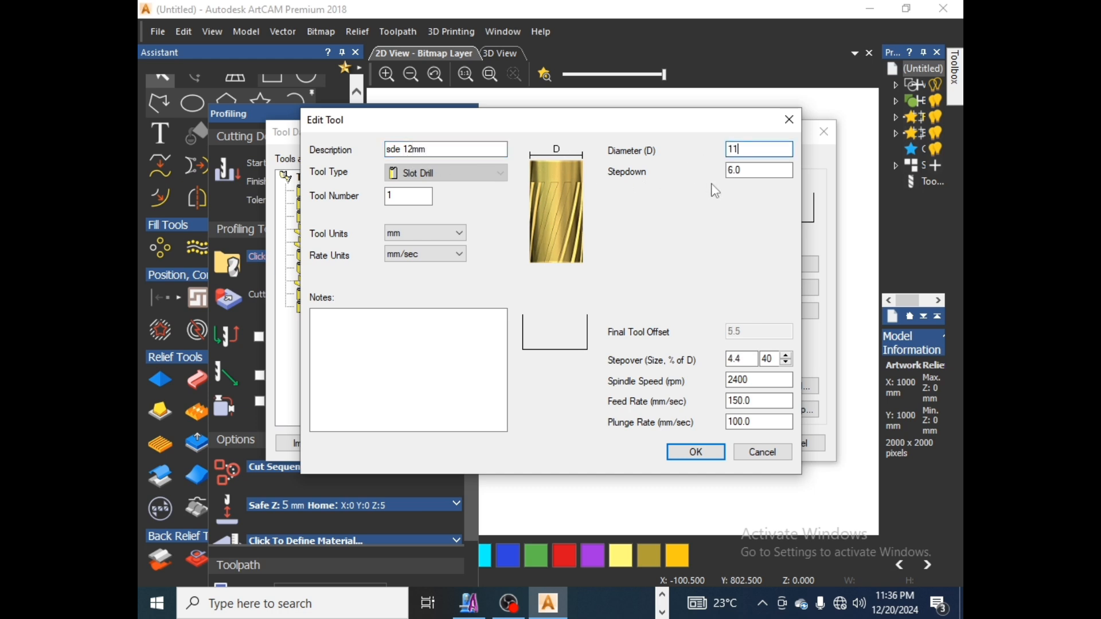
key(Tab)
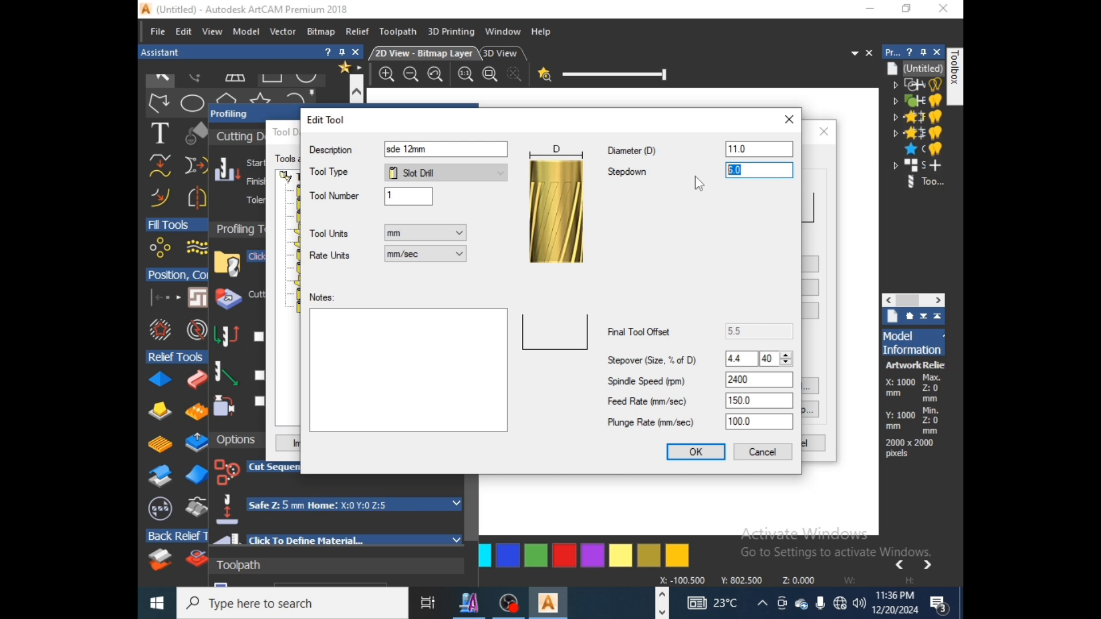
text(.)
text(4)
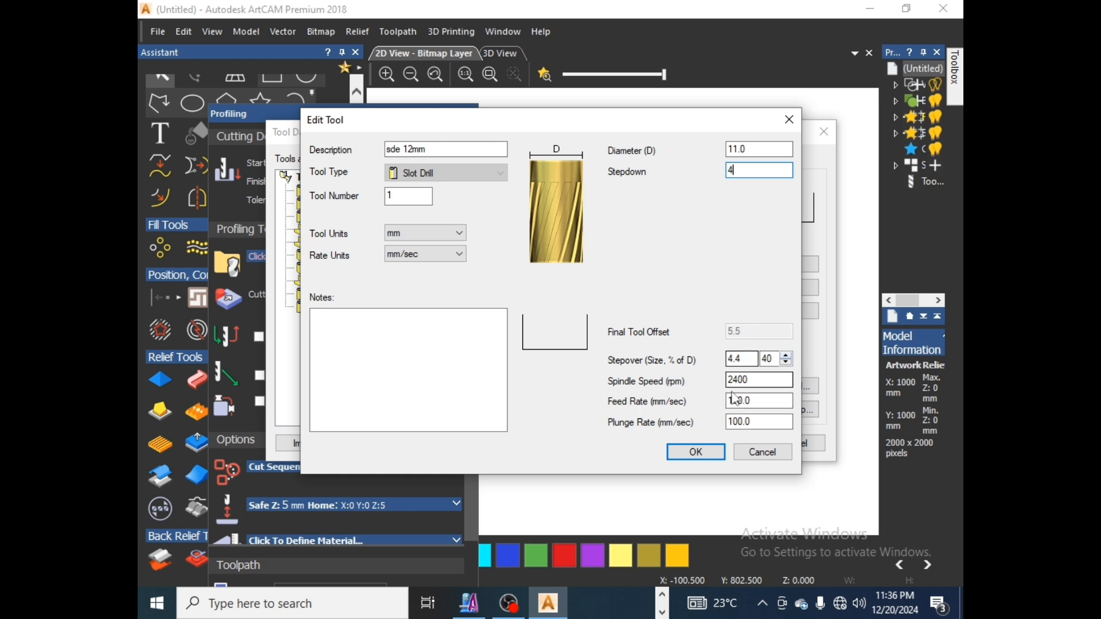
click(701, 453)
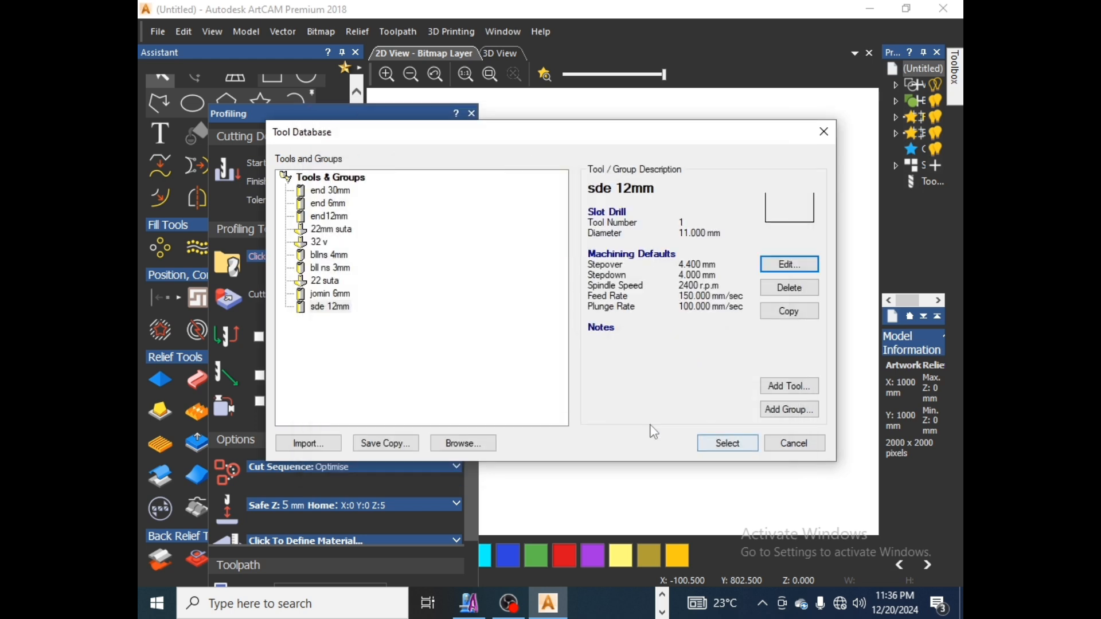
Step: Duplicate the "sde 12mm" tool and change the copy's description to "rnda 32mm"
click(338, 308)
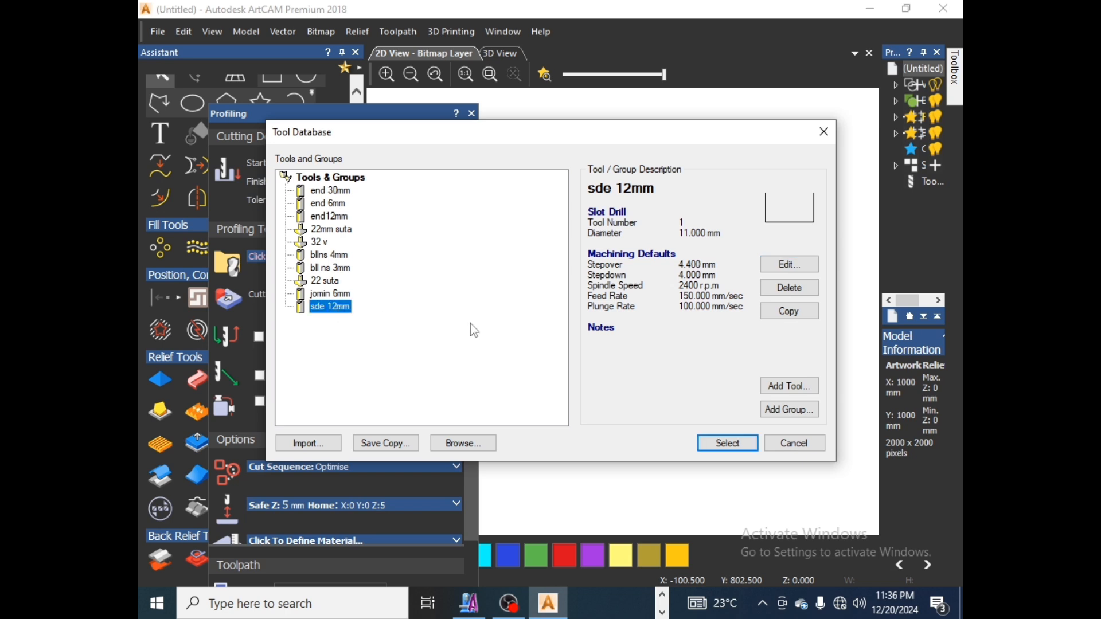
click(792, 324)
click(337, 320)
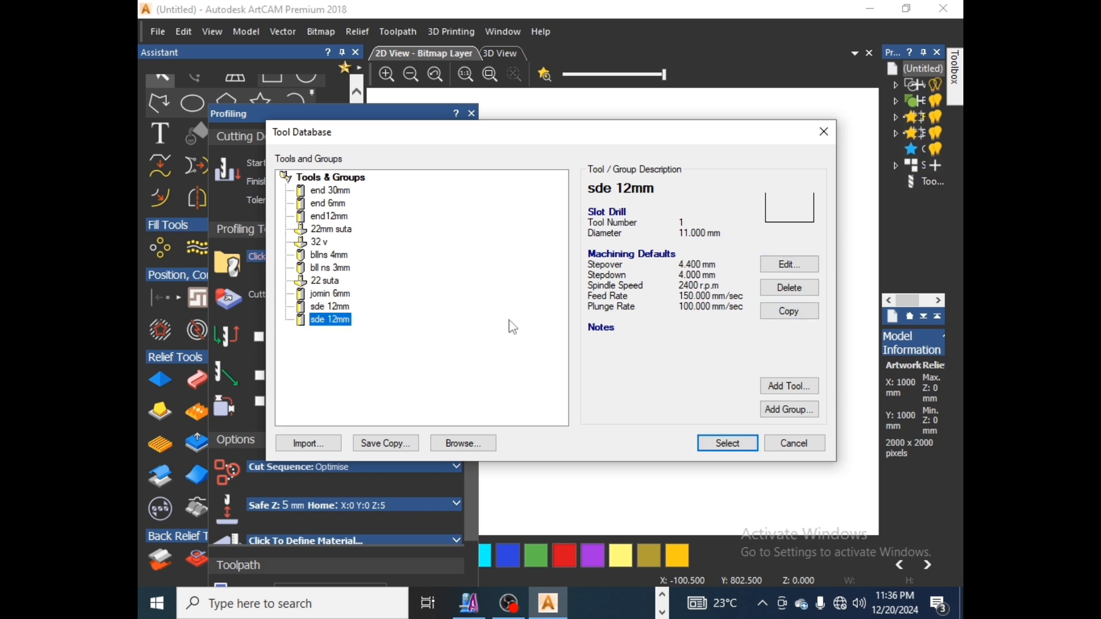
click(790, 265)
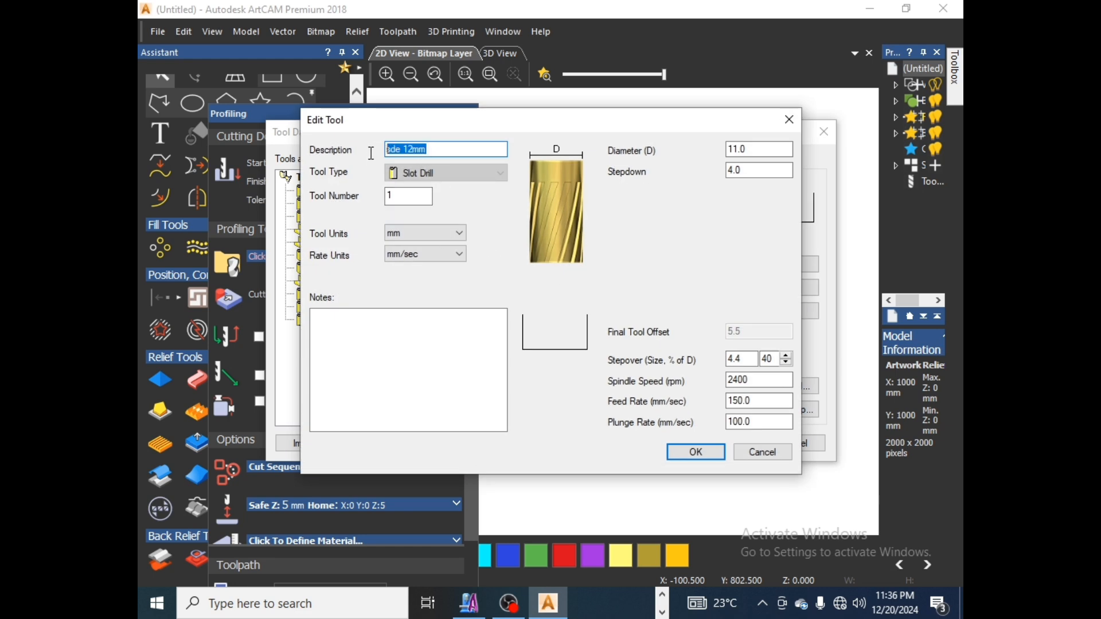
text(mda 32mm)
Step: Set the "rnda 32mm" tool's diameter to 32 mm, stepdown to 0.5 mm and stepover to 15 mm, and save it
double_click(737, 151)
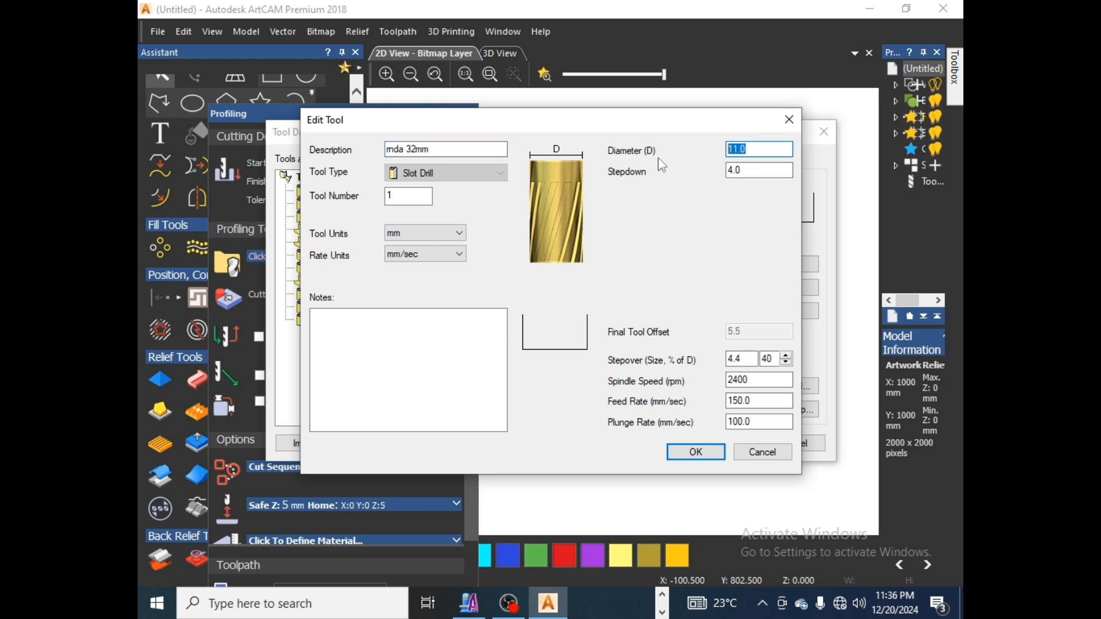
text(32)
key(Tab)
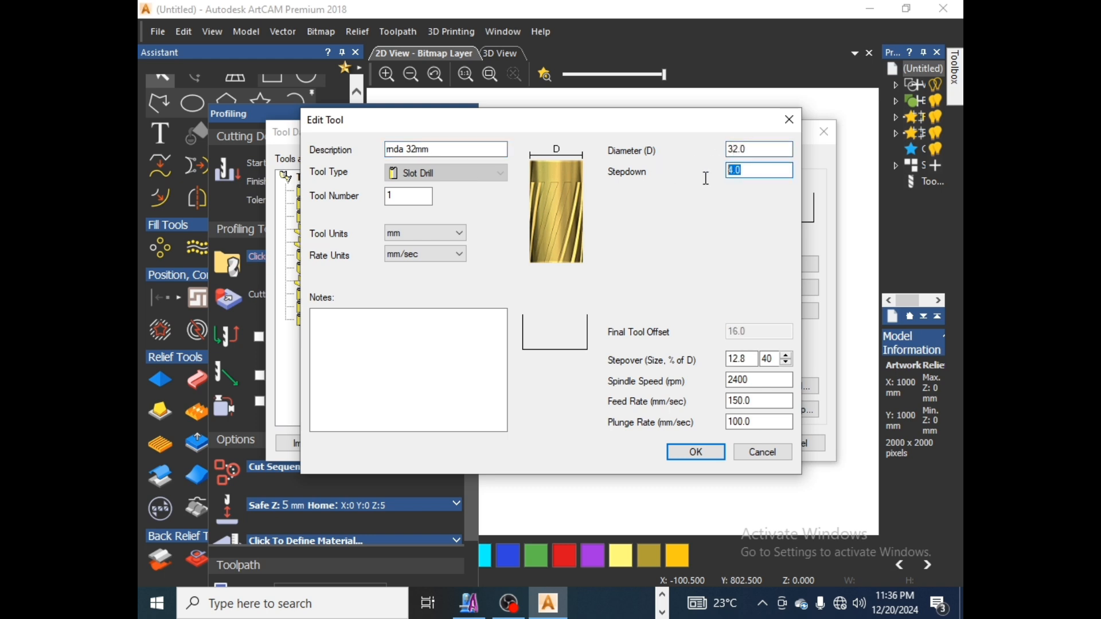
text(.5)
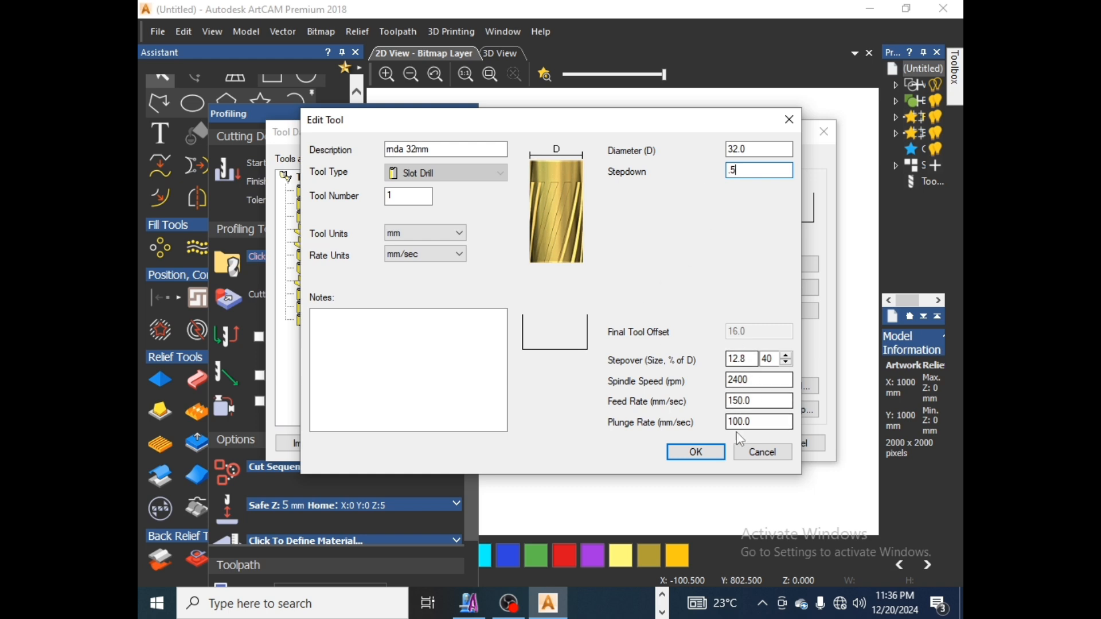
double_click(747, 358)
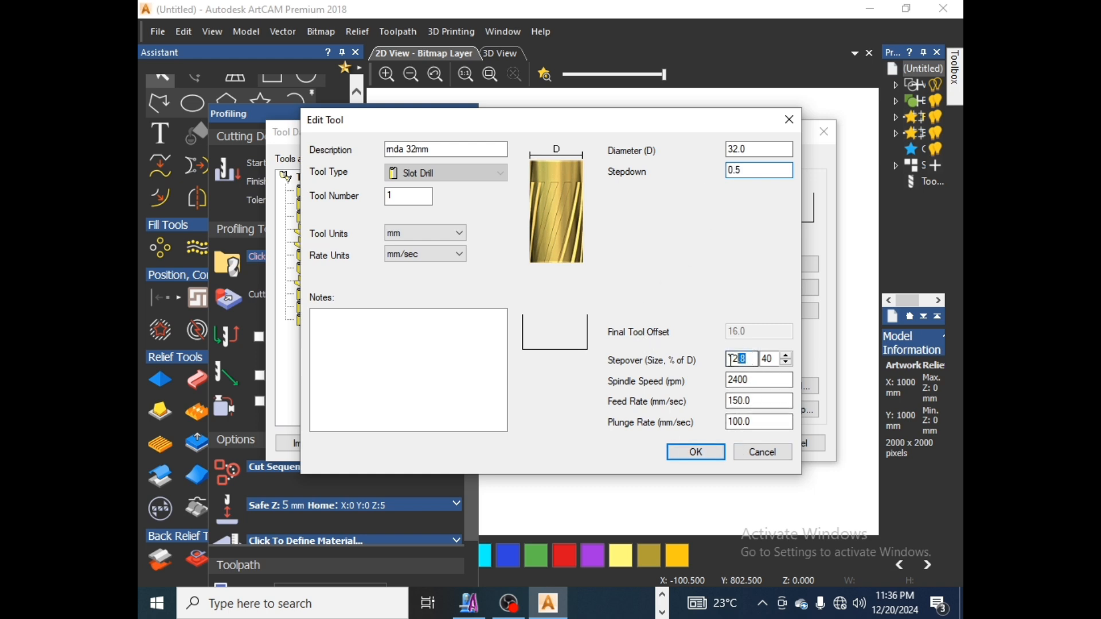
text(15)
click(694, 456)
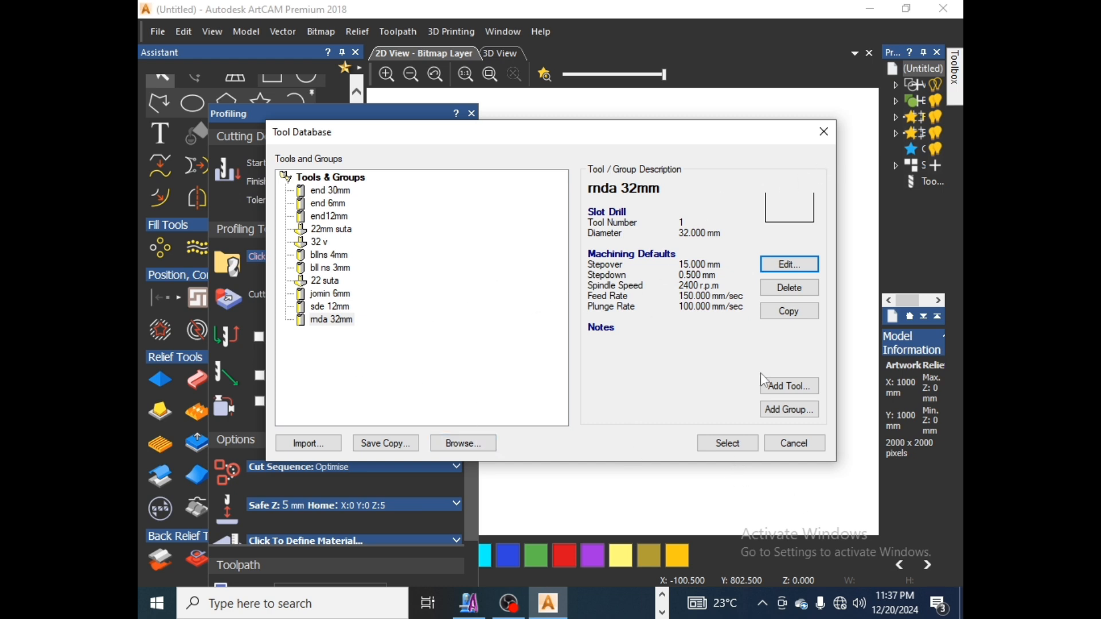
Step: Close the tool database and save the changes made to it
click(824, 132)
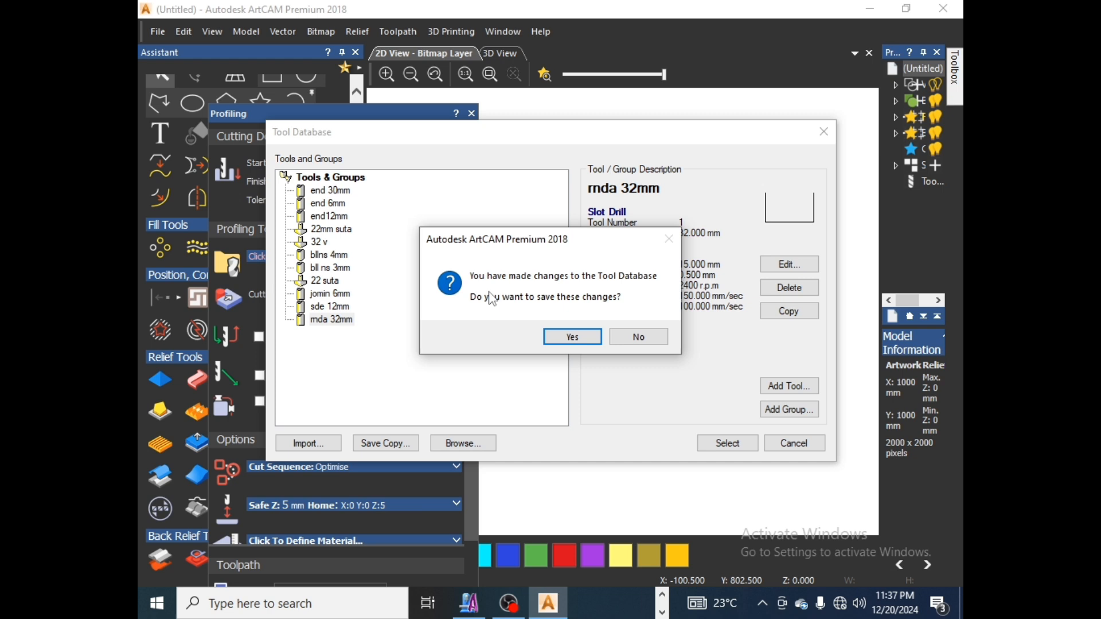
click(574, 337)
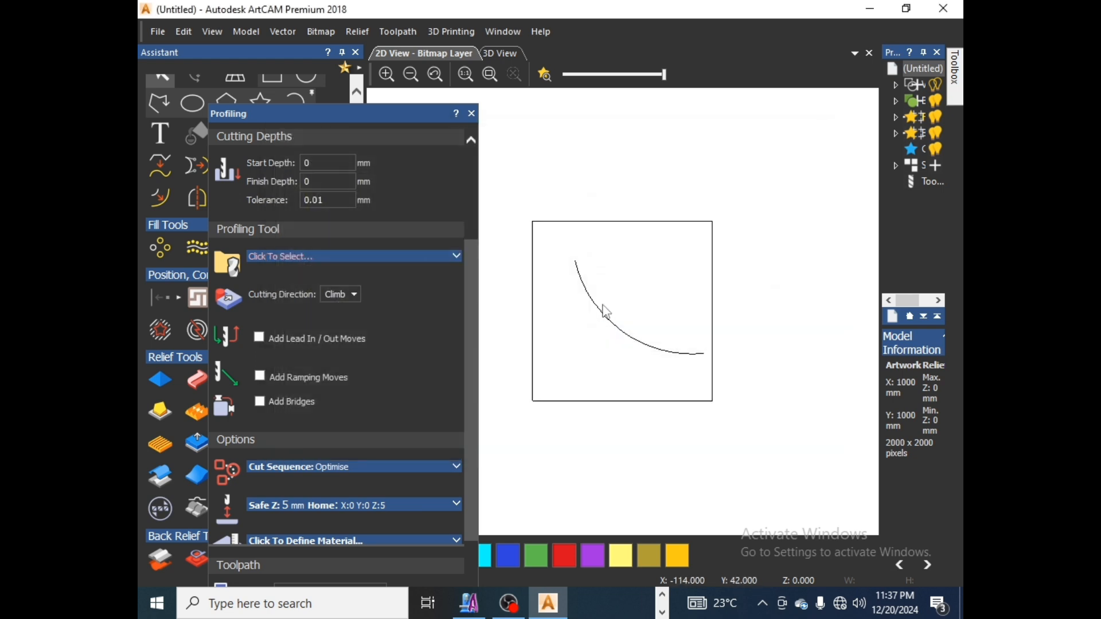